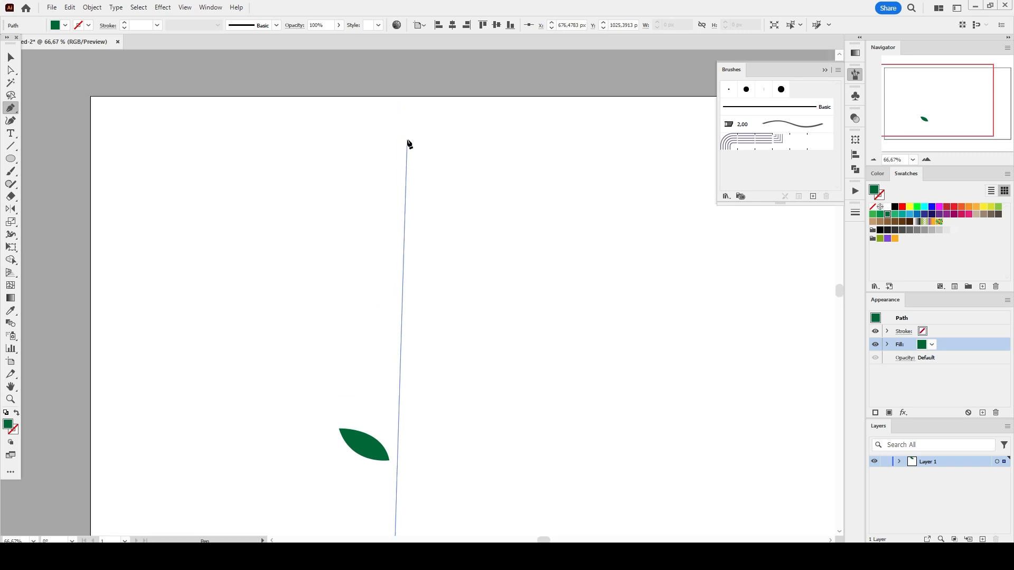
- Draw a vertical stem line beside the leaf and give it a dark green 10 pt stroke
{"action": "left_click", "coordinate": [395, 146], "text": "shift"}
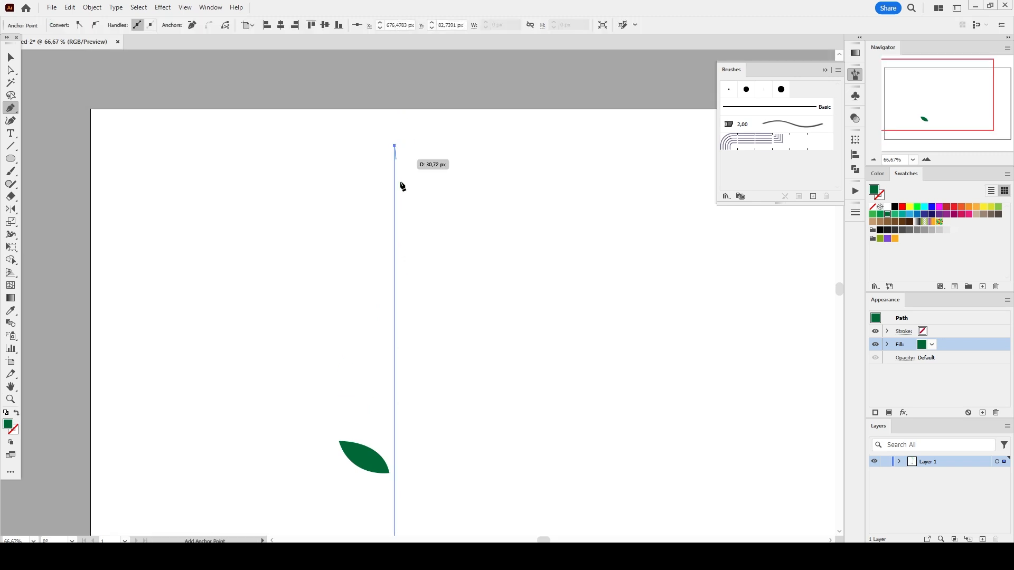
{"action": "scroll", "coordinate": [417, 219], "scroll_direction": "down", "scroll_amount": 9}
{"action": "left_click", "coordinate": [945, 331]}
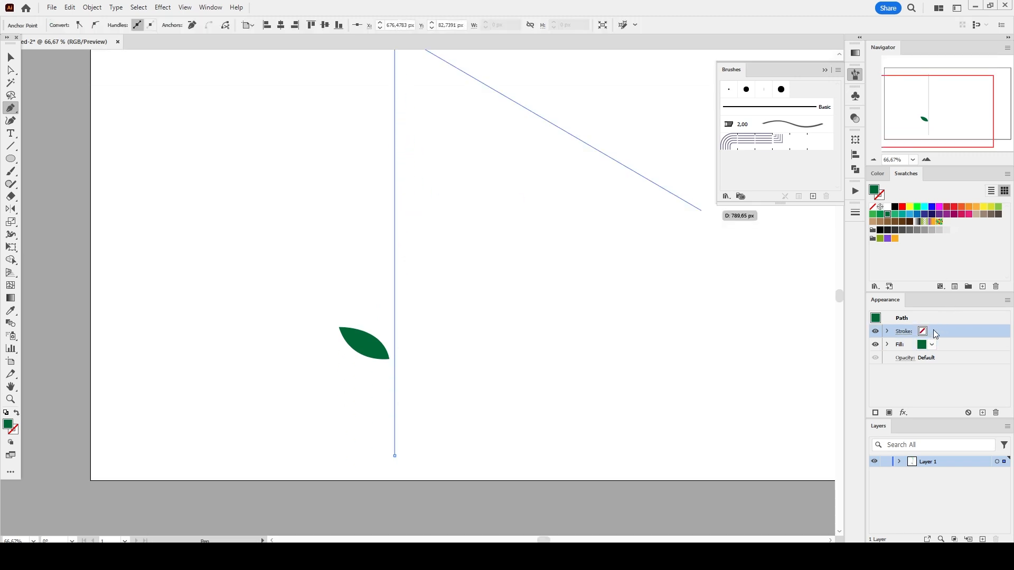
{"action": "left_click", "coordinate": [887, 215]}
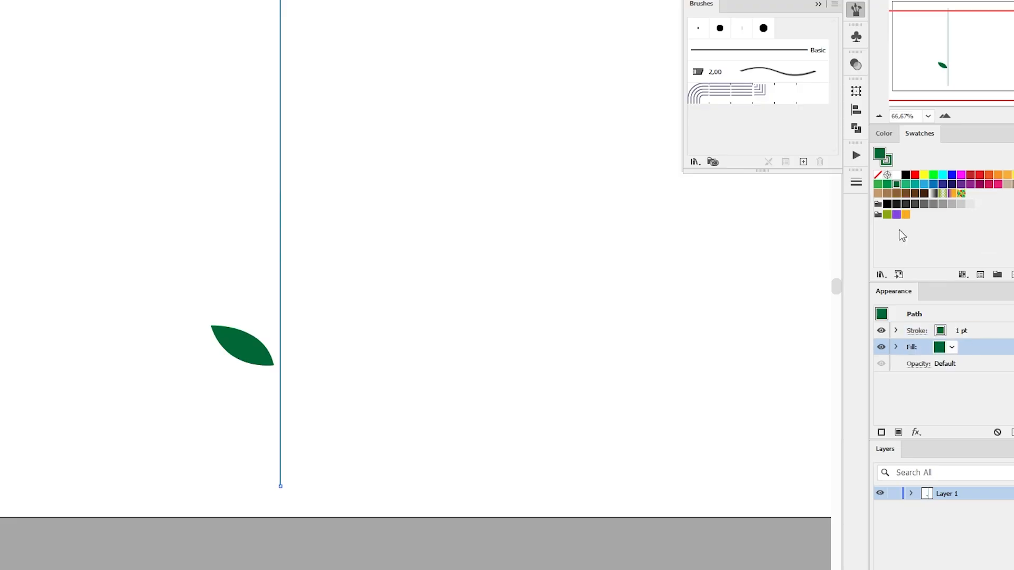
{"action": "left_click", "coordinate": [877, 180]}
{"action": "left_click", "coordinate": [960, 331]}
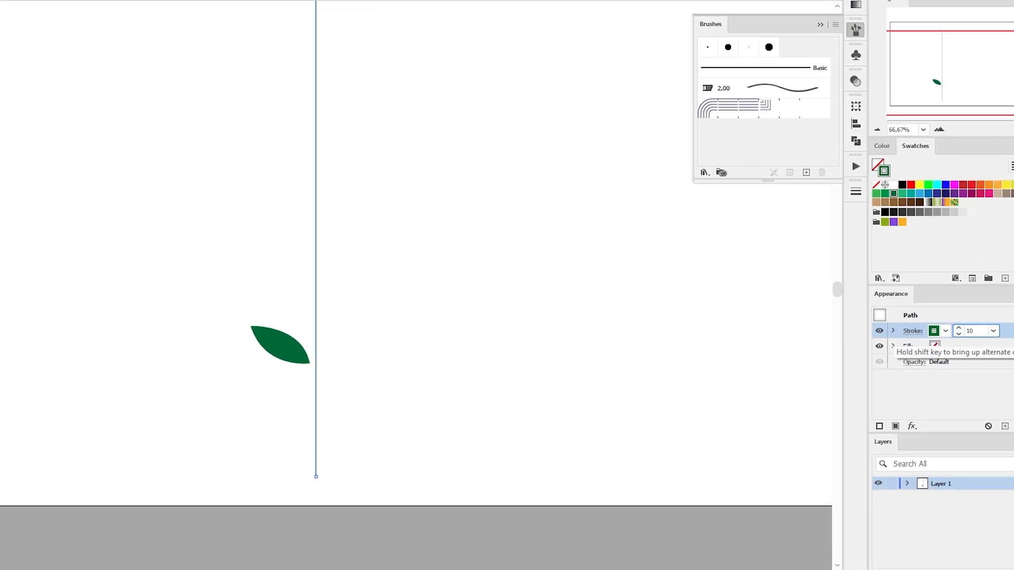
{"action": "key", "text": "Return"}
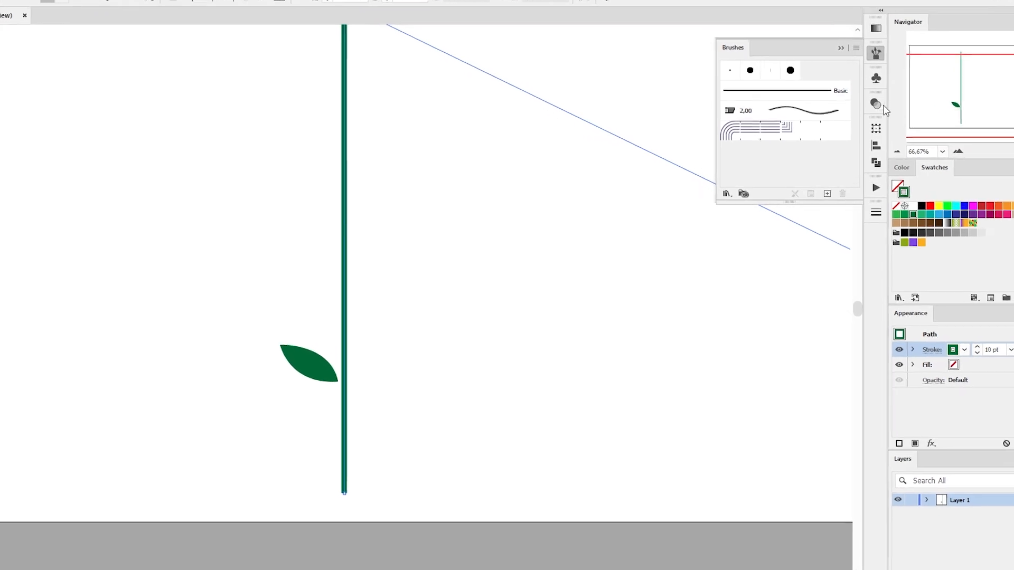
- Set the stem's stroke to round caps and round corners
{"action": "left_click", "coordinate": [866, 212]}
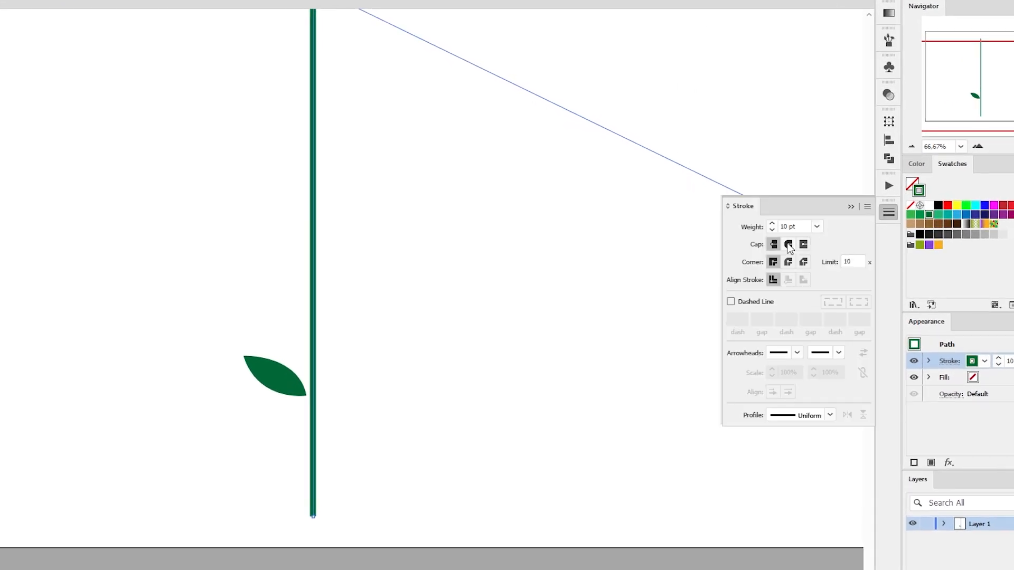
{"action": "left_click", "coordinate": [788, 245]}
{"action": "left_click", "coordinate": [788, 262]}
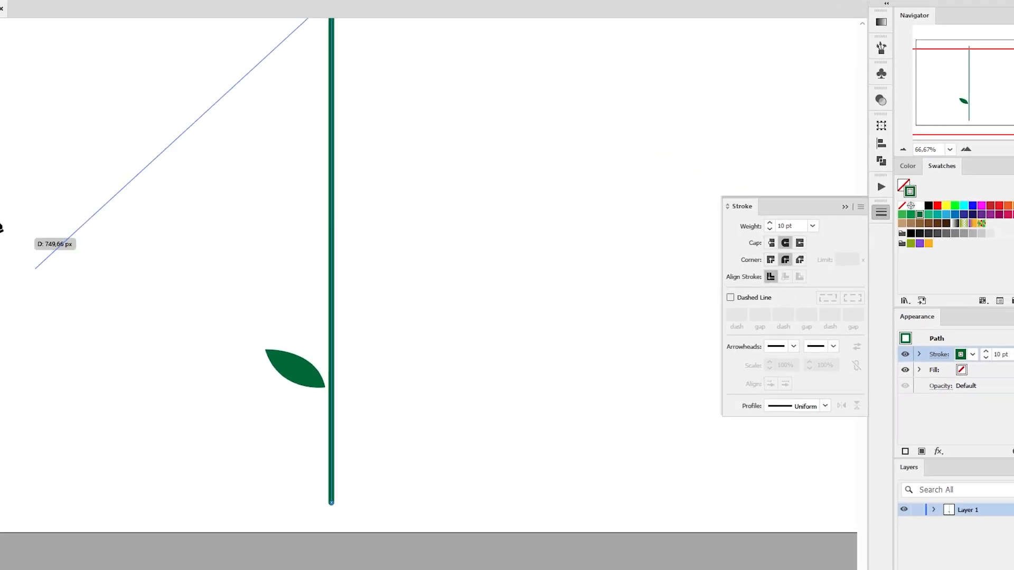
- Widen the stem's bottom end with the Width tool
{"action": "left_click", "coordinate": [10, 237]}
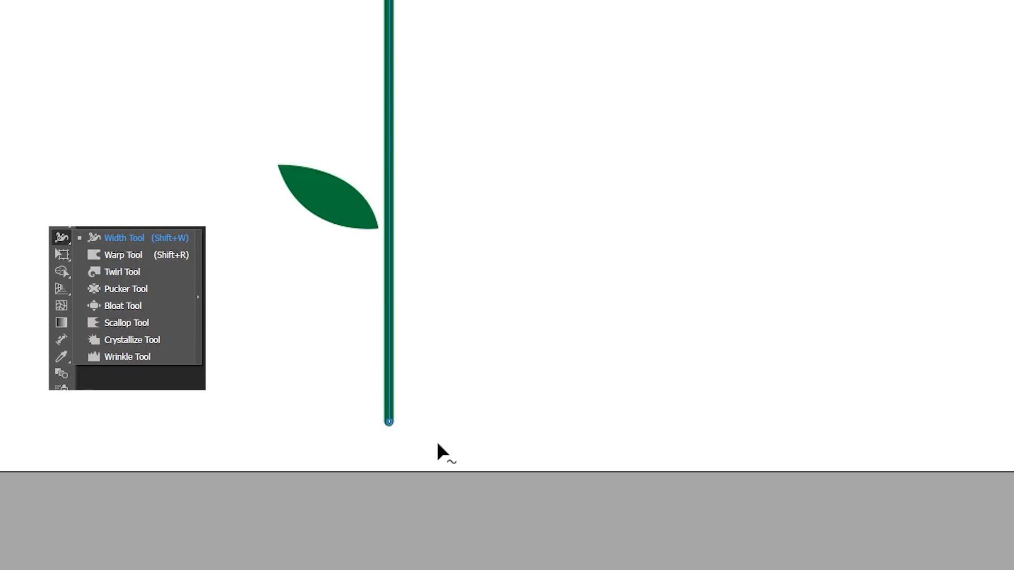
{"action": "left_click_drag", "start_coordinate": [397, 417], "coordinate": [400, 417]}
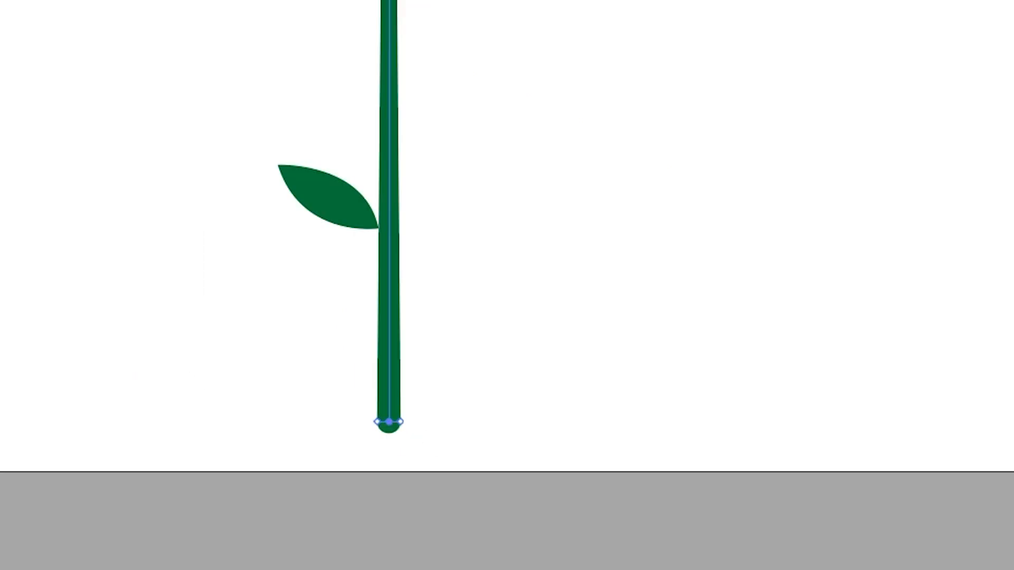
{"action": "left_click_drag", "start_coordinate": [403, 421], "coordinate": [402, 456]}
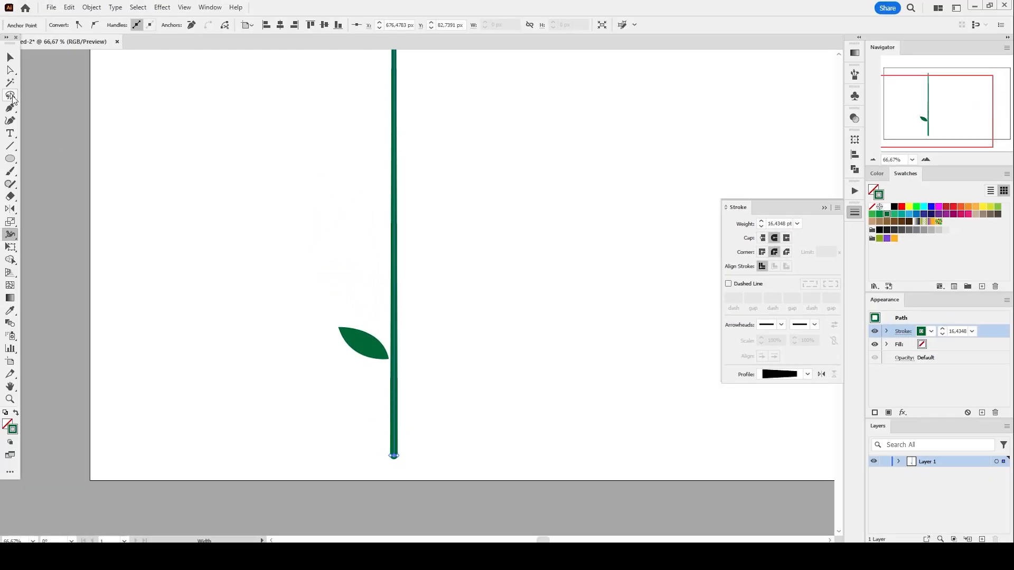
- Duplicate the leaf and reflect the copy to the other side of the stem, then select the leaf pair
{"action": "left_click", "coordinate": [10, 57]}
{"action": "left_click", "coordinate": [289, 336]}
{"action": "left_click_drag", "start_coordinate": [368, 347], "coordinate": [391, 388]}
{"action": "left_click_drag", "start_coordinate": [372, 362], "coordinate": [415, 313]}
{"action": "key", "text": "o"}
{"action": "left_click", "coordinate": [394, 345]}
{"action": "key", "text": "v"}
{"action": "left_click", "coordinate": [374, 355], "text": "shift"}
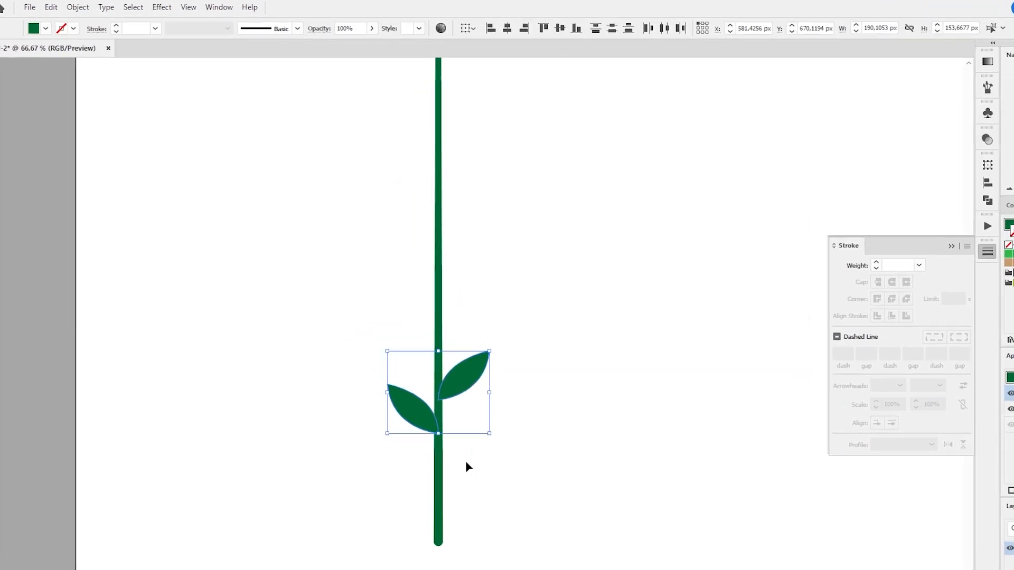
- Apply a Transform effect to the leaf pair with 6 copies moved vertically by -88 px
{"action": "left_click", "coordinate": [161, 12]}
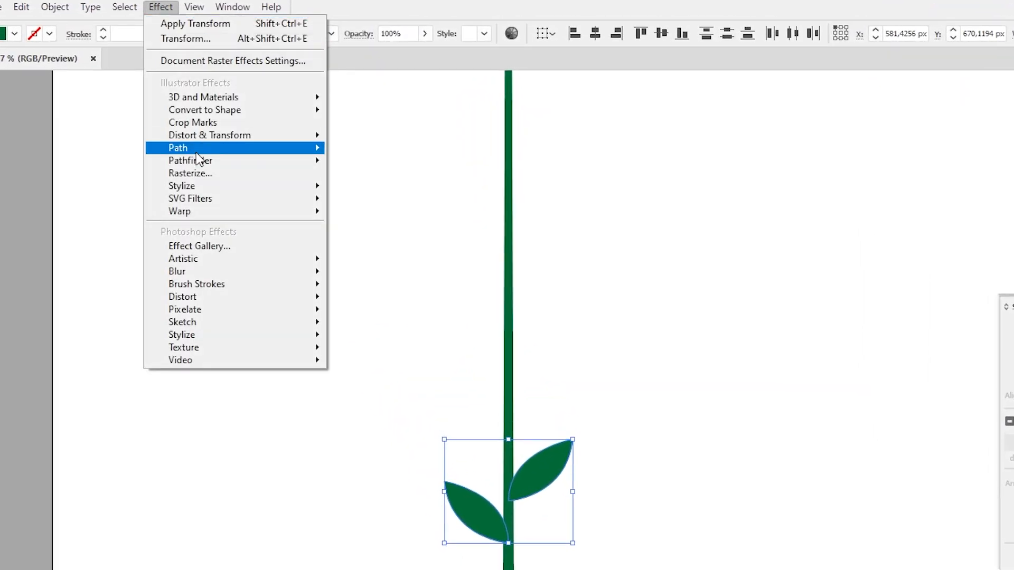
{"action": "mouse_move", "coordinate": [197, 136]}
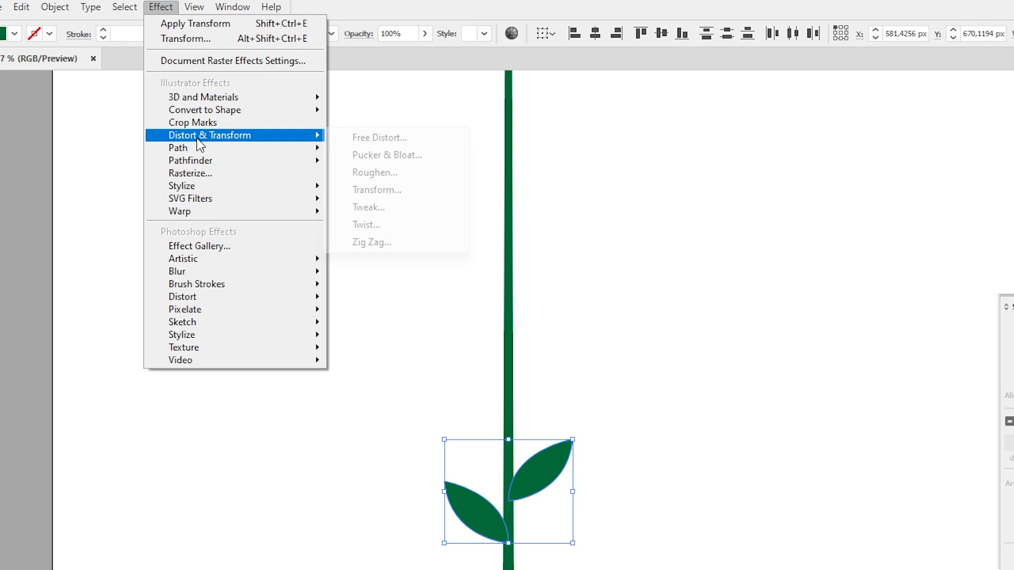
{"action": "left_click", "coordinate": [397, 191]}
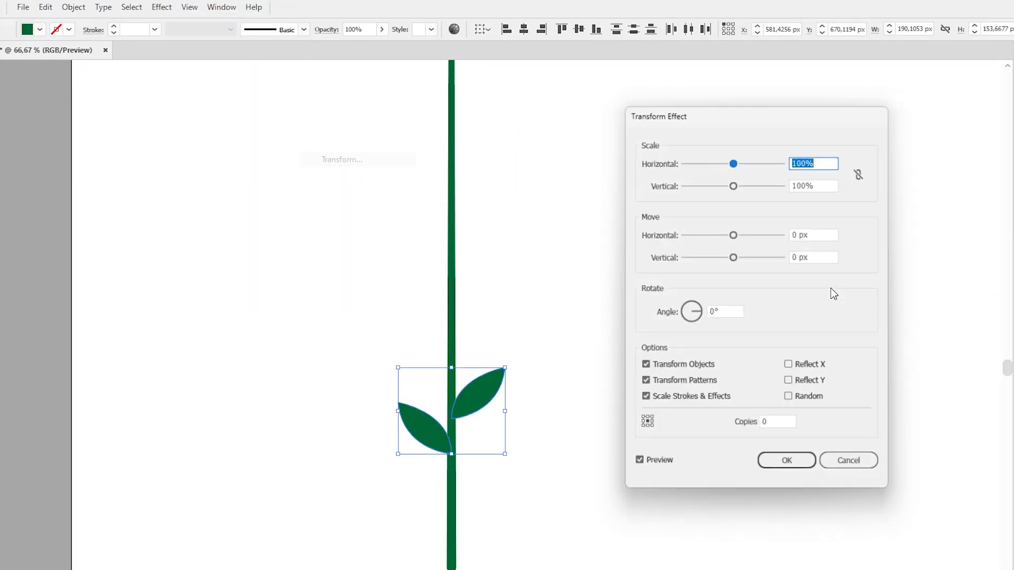
{"action": "left_click", "coordinate": [767, 431]}
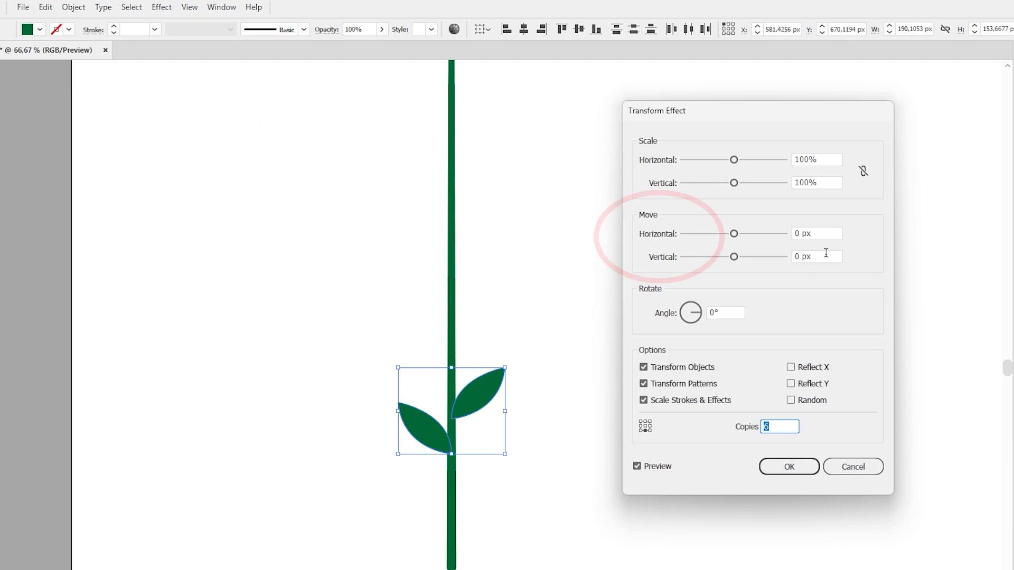
{"action": "left_click", "coordinate": [732, 259]}
{"action": "left_click_drag", "start_coordinate": [733, 259], "coordinate": [692, 258]}
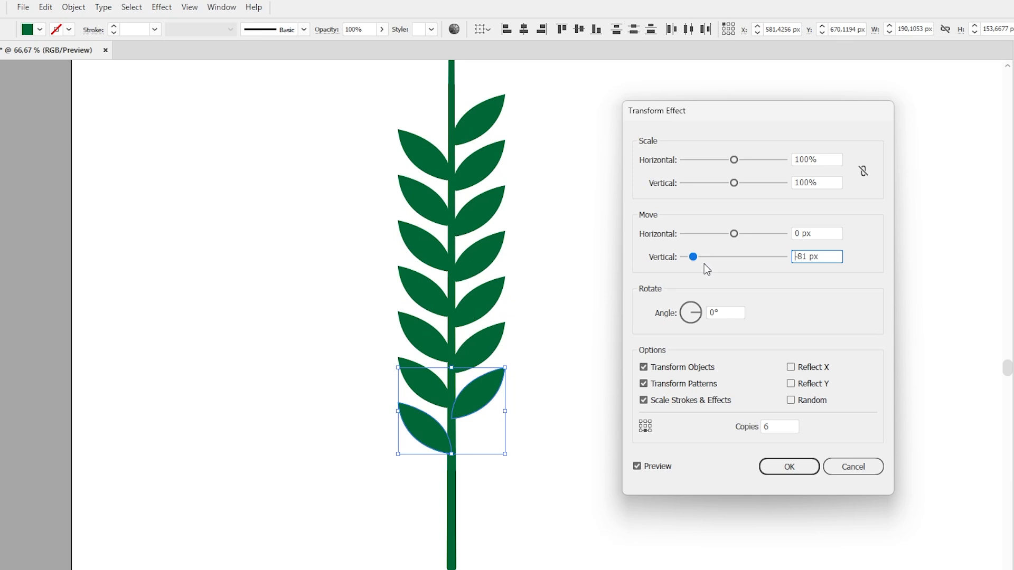
{"action": "left_click_drag", "start_coordinate": [692, 262], "coordinate": [692, 262]}
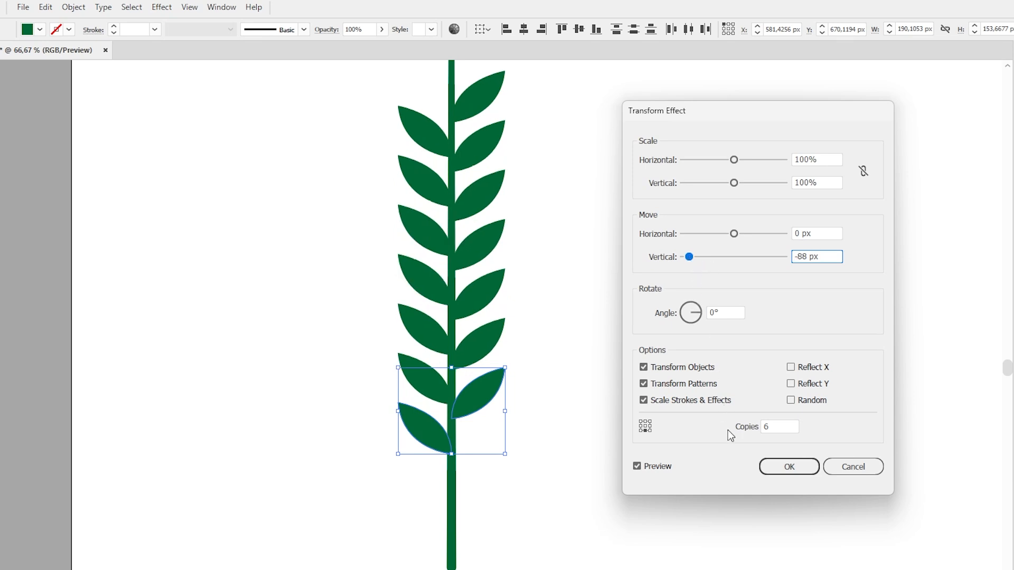
{"action": "left_click", "coordinate": [794, 465]}
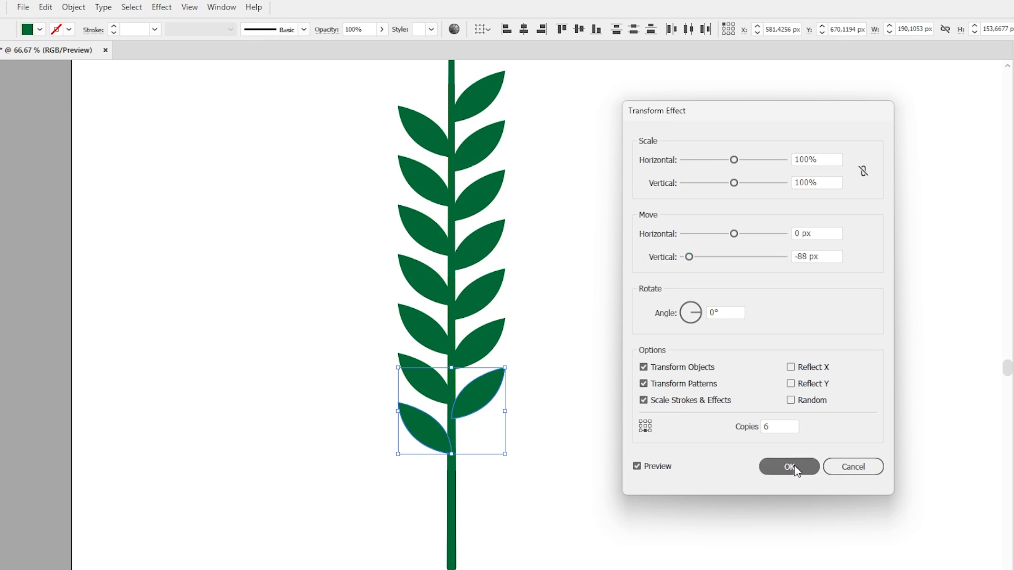
- Shorten the stem by moving its top endpoint down near the highest leaf pair
{"action": "key", "text": "ctrl+minus"}
{"action": "key", "text": "ctrl+minus"}
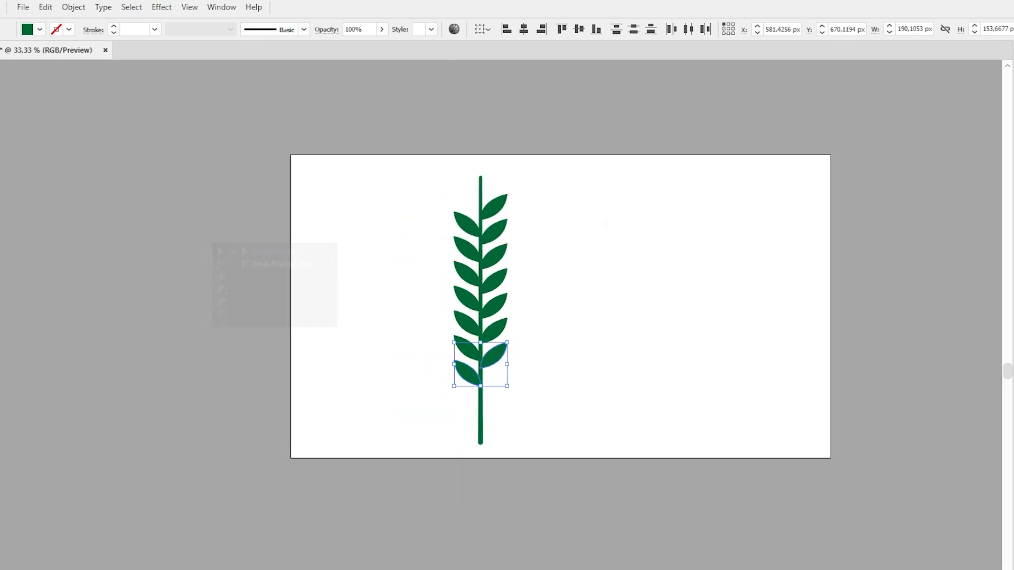
{"action": "key", "text": "z"}
{"action": "left_click", "coordinate": [416, 287]}
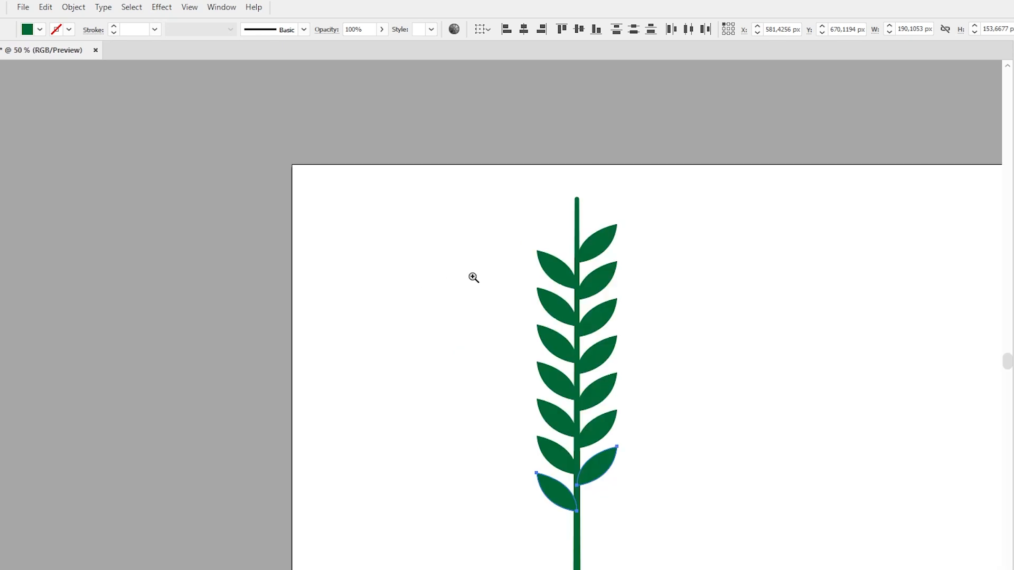
{"action": "left_click", "coordinate": [597, 286]}
{"action": "left_click", "coordinate": [526, 334]}
{"action": "key", "text": "a"}
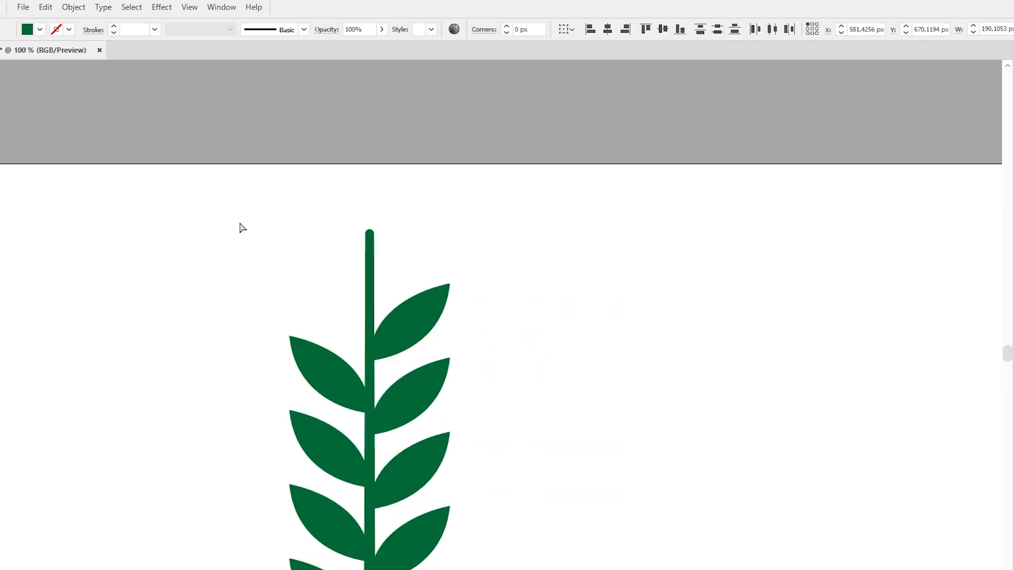
{"action": "left_click_drag", "start_coordinate": [370, 233], "coordinate": [371, 308]}
- Expand the appearance of the left leaf column and then the right leaf column
{"action": "scroll", "coordinate": [165, 174], "scroll_direction": "down", "scroll_amount": 5}
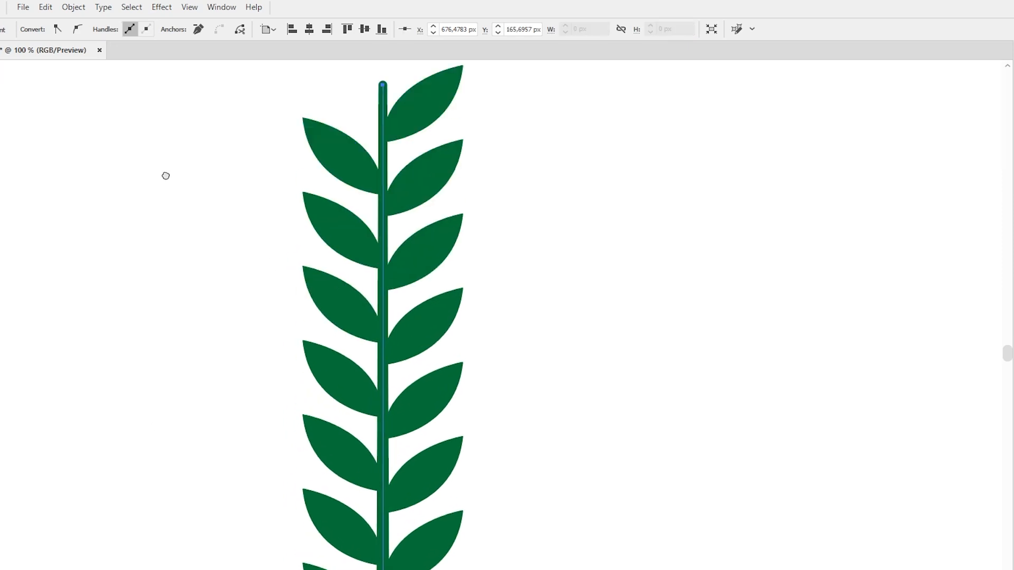
{"action": "left_click", "coordinate": [181, 328]}
{"action": "key", "text": "v"}
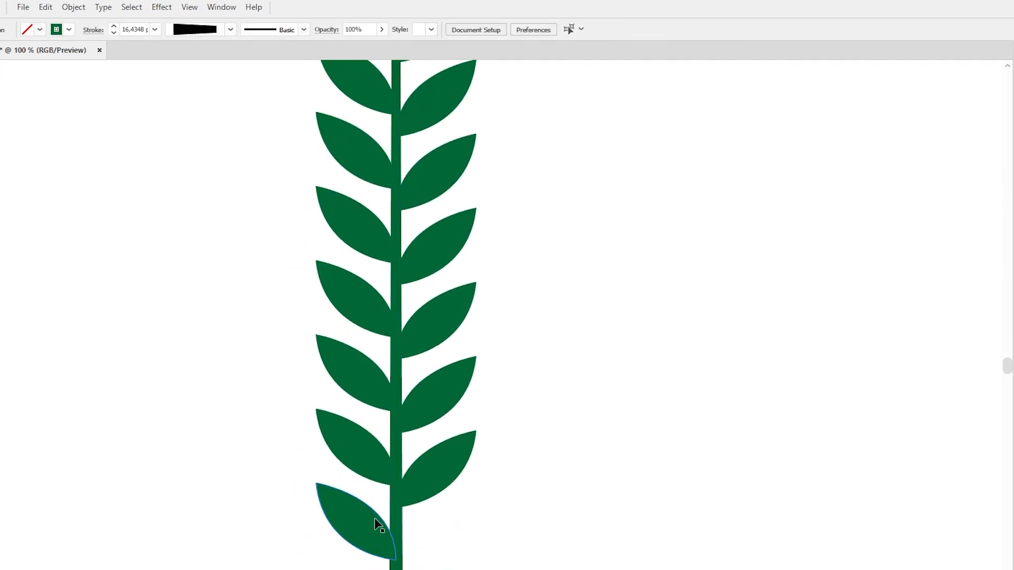
{"action": "left_click", "coordinate": [375, 525]}
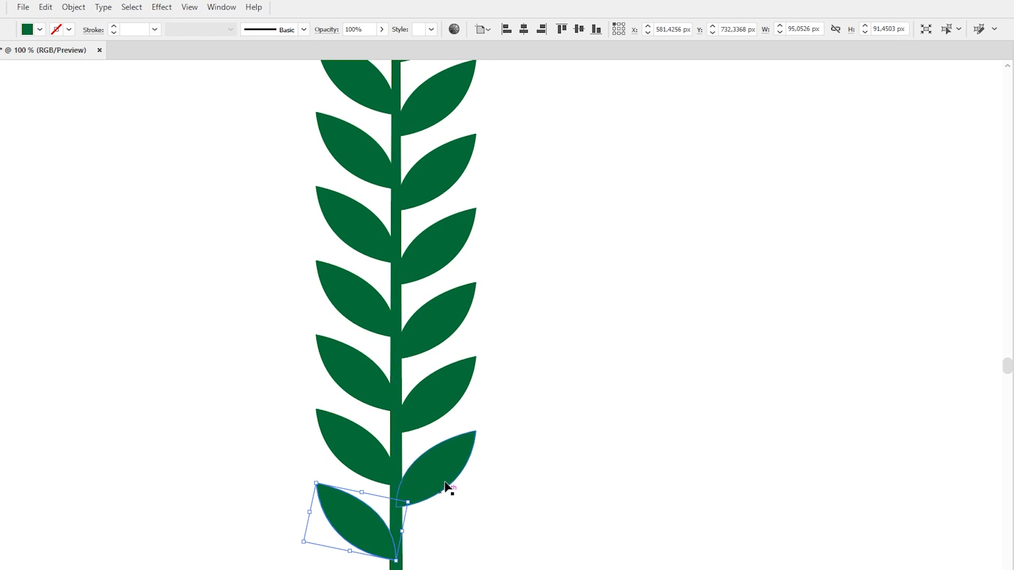
{"action": "left_click", "coordinate": [439, 471]}
{"action": "left_click", "coordinate": [357, 542]}
{"action": "left_click", "coordinate": [72, 7]}
{"action": "left_click", "coordinate": [135, 194]}
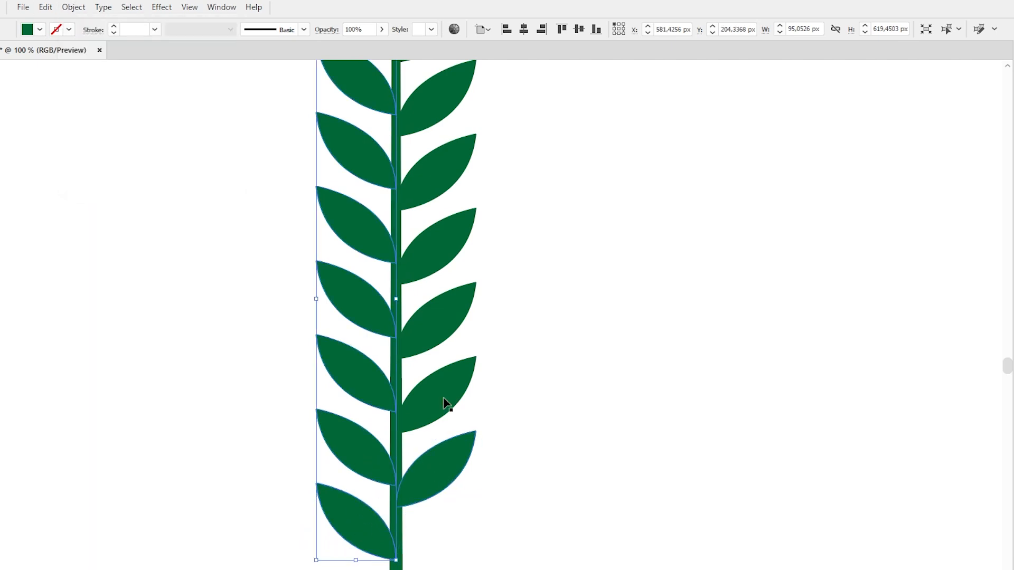
{"action": "left_click", "coordinate": [453, 457]}
{"action": "left_click", "coordinate": [72, 6]}
{"action": "left_click", "coordinate": [121, 194]}
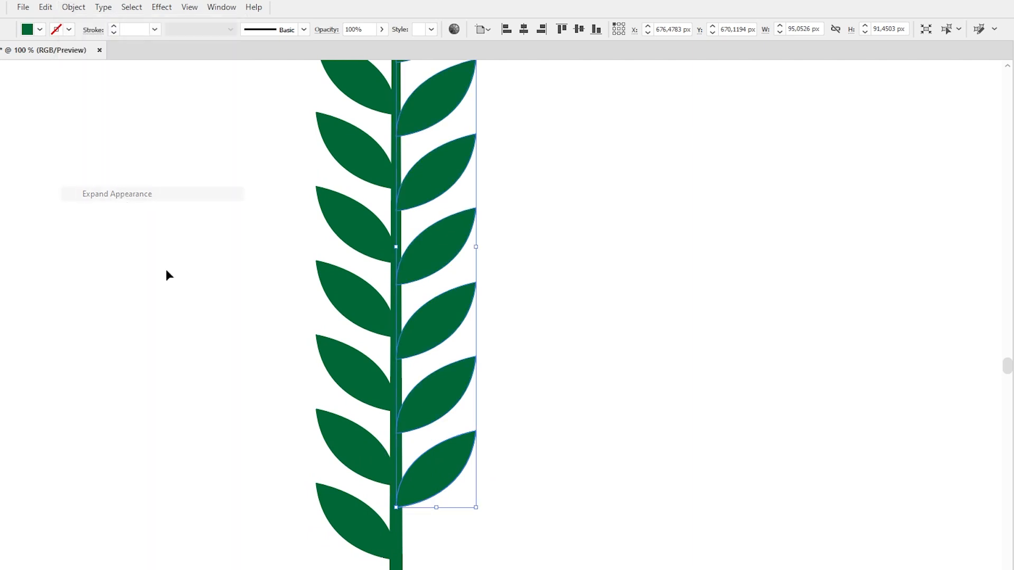
- Ungroup the expanded left and right leaf columns
{"action": "left_click", "coordinate": [282, 419]}
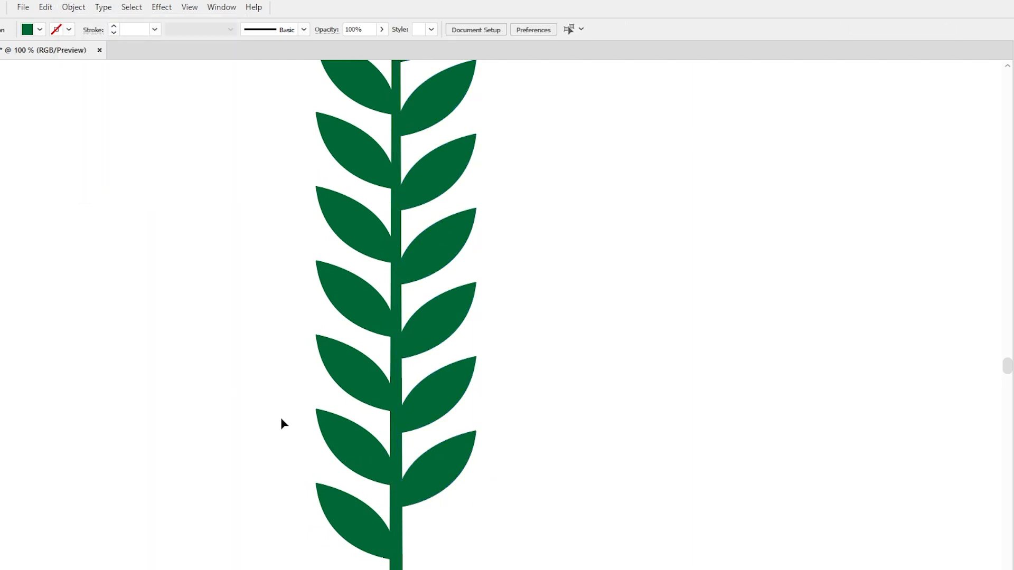
{"action": "left_click", "coordinate": [333, 482]}
{"action": "right_click", "coordinate": [351, 515]}
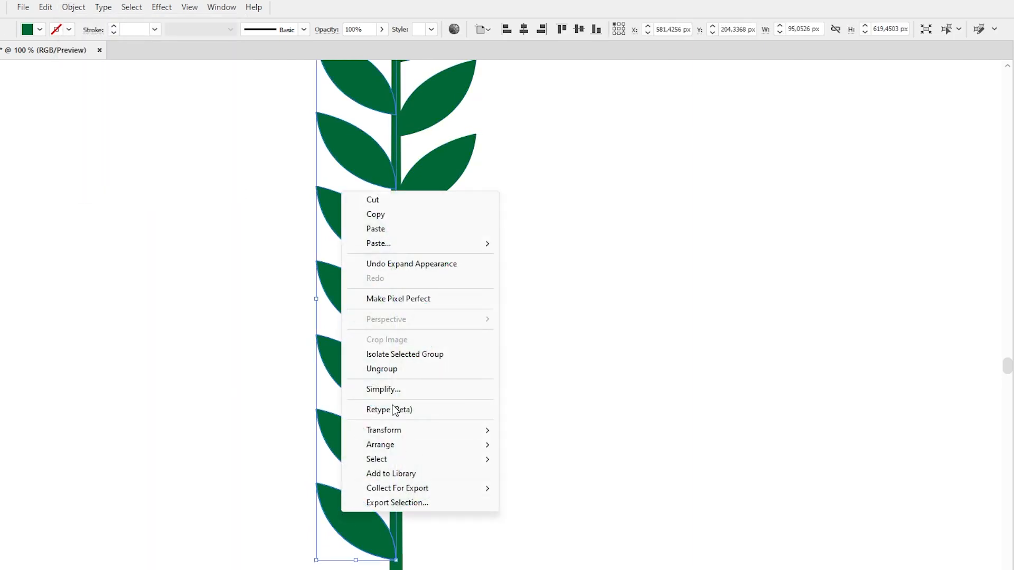
{"action": "left_click", "coordinate": [398, 370]}
{"action": "left_click", "coordinate": [610, 443]}
{"action": "right_click", "coordinate": [464, 464]}
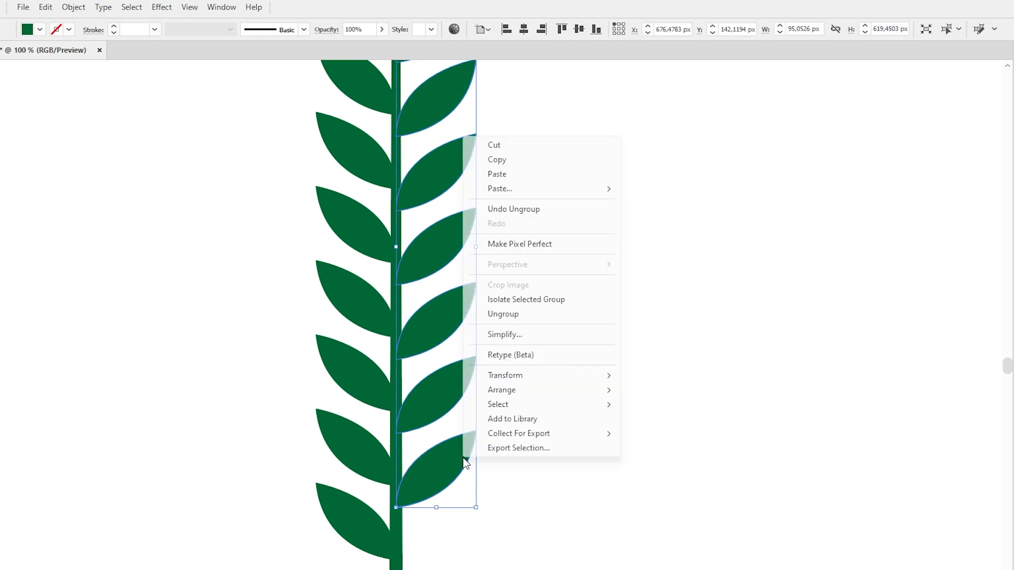
{"action": "left_click", "coordinate": [529, 314]}
- Rotate the topmost right leaf upright to form the tip of the sprig
{"action": "scroll", "coordinate": [532, 314], "scroll_direction": "up", "scroll_amount": 3}
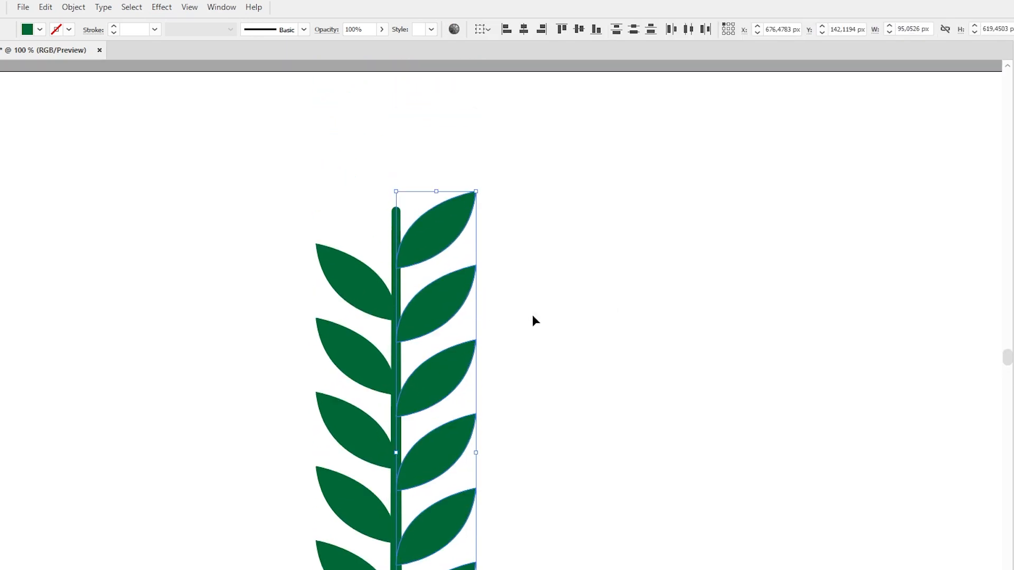
{"action": "left_click", "coordinate": [428, 228]}
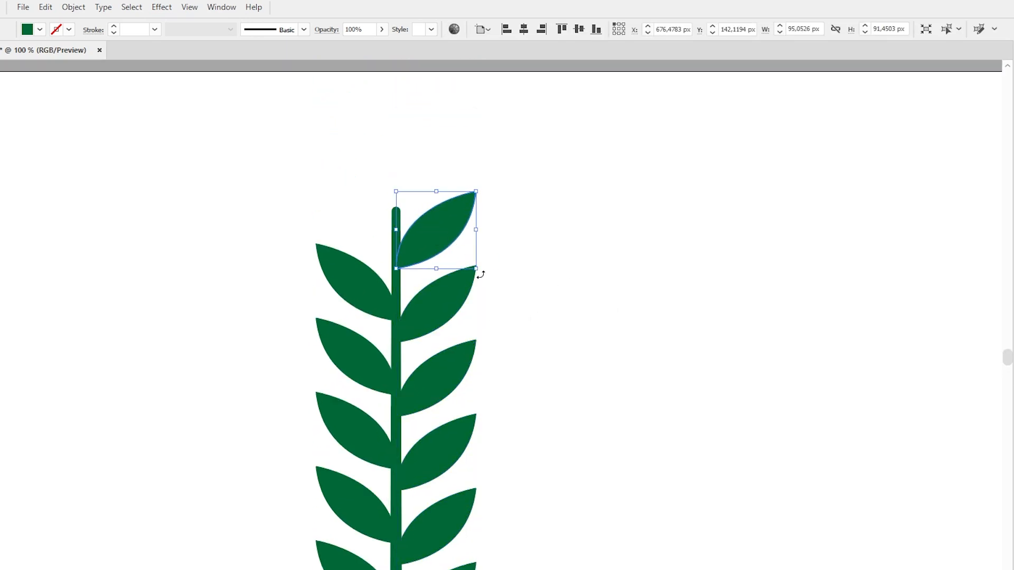
{"action": "left_click_drag", "start_coordinate": [480, 274], "coordinate": [415, 219]}
{"action": "left_click", "coordinate": [617, 298]}
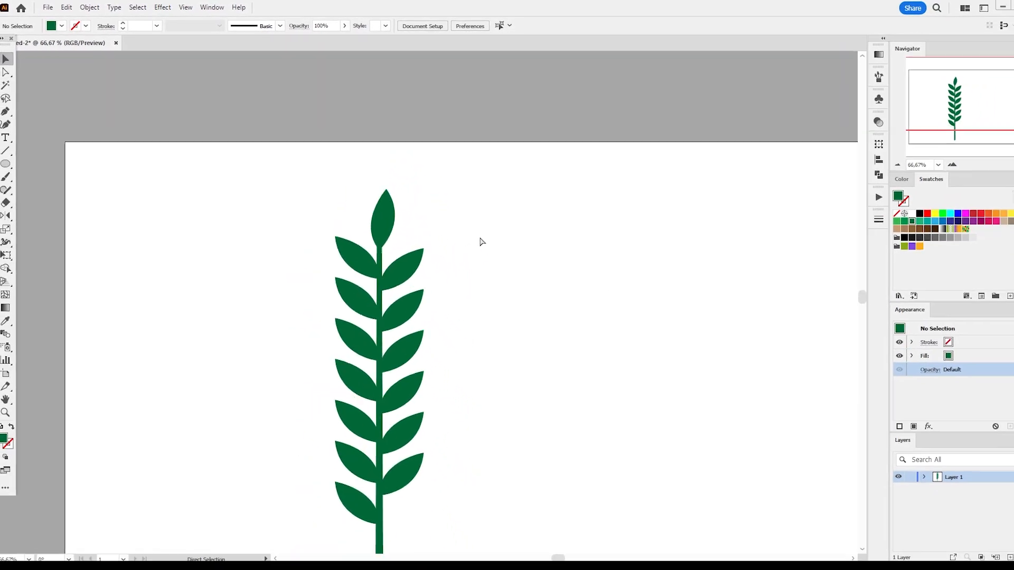
- Select the whole plant and expand its appearance
{"action": "key", "text": "ctrl+minus"}
{"action": "key", "text": "ctrl+minus"}
{"action": "key", "text": "ctrl+minus"}
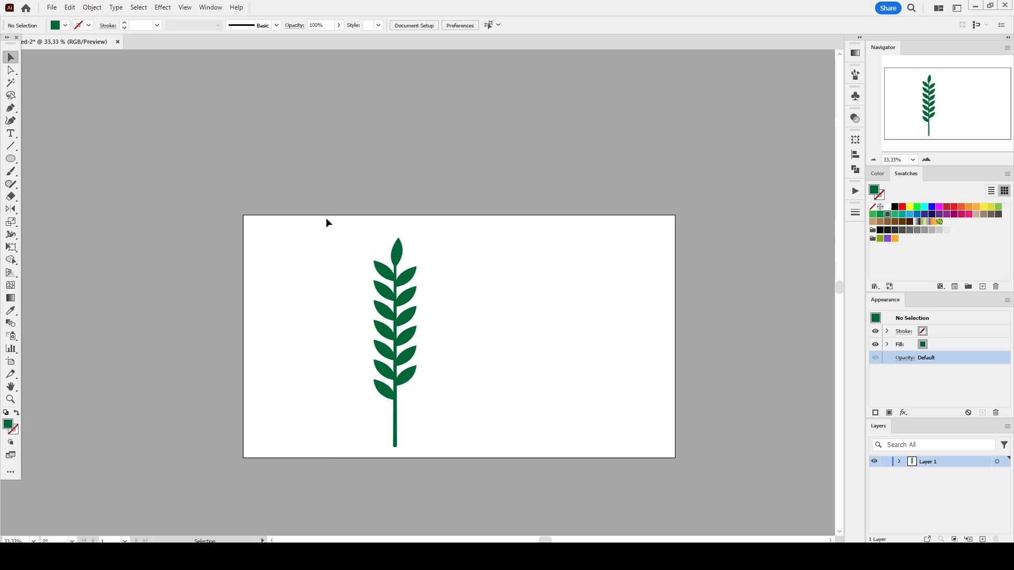
{"action": "left_click_drag", "start_coordinate": [326, 222], "coordinate": [461, 461]}
{"action": "left_click", "coordinate": [92, 7]}
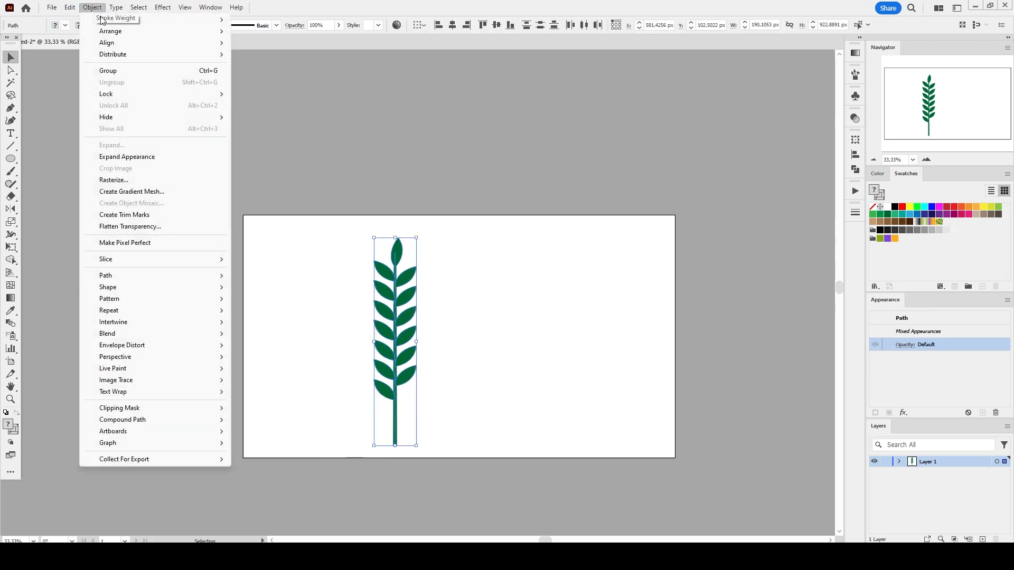
{"action": "left_click", "coordinate": [138, 157]}
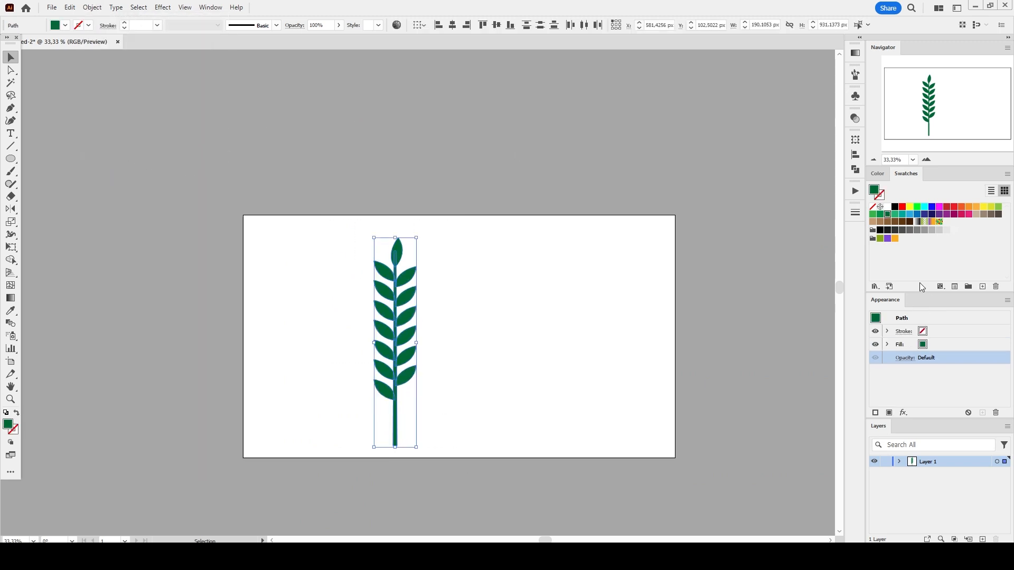
- Define the finished plant as a new Art Brush with default options, then move the original plant off the artboard
{"action": "left_click", "coordinate": [854, 169]}
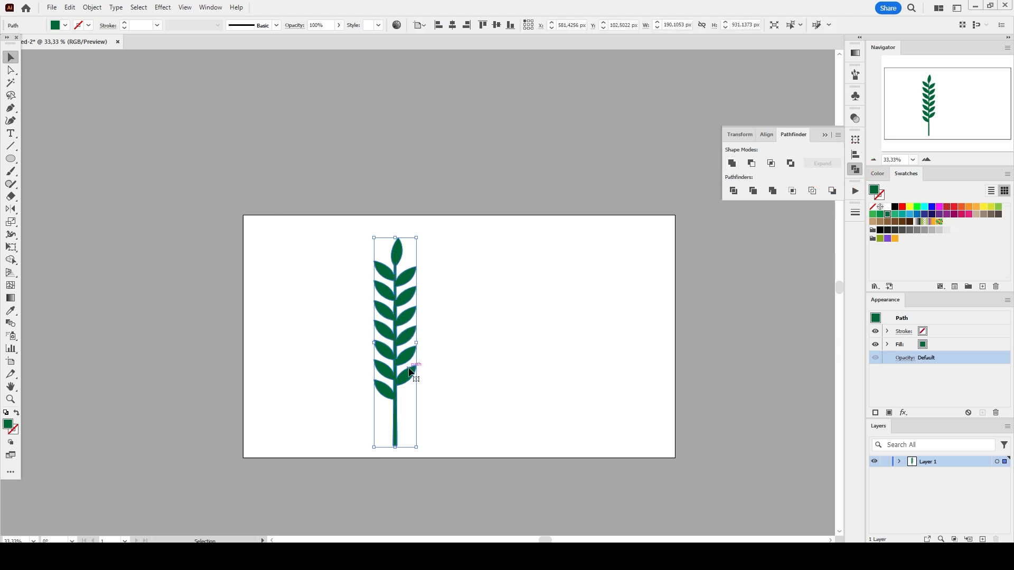
{"action": "mouse_move", "coordinate": [399, 324]}
{"action": "left_mouse_down"}
{"action": "mouse_move", "coordinate": [333, 301]}
{"action": "mouse_move", "coordinate": [345, 317]}
{"action": "mouse_move", "coordinate": [210, 295]}
{"action": "mouse_move", "coordinate": [814, 163]}
{"action": "left_mouse_up"}
{"action": "key", "text": "F5"}
{"action": "left_click", "coordinate": [486, 309]}
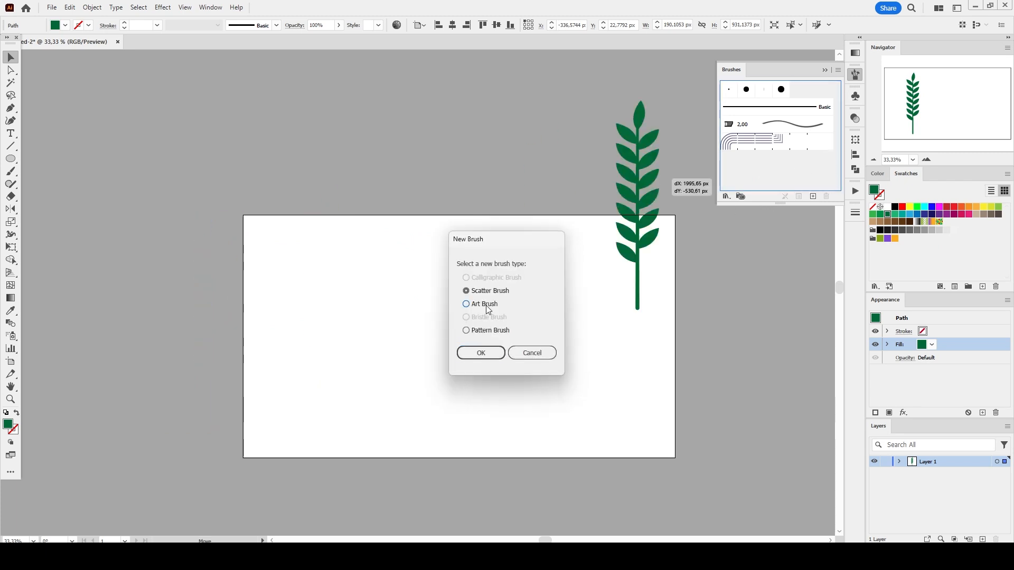
{"action": "left_click", "coordinate": [481, 353]}
{"action": "left_click", "coordinate": [789, 421]}
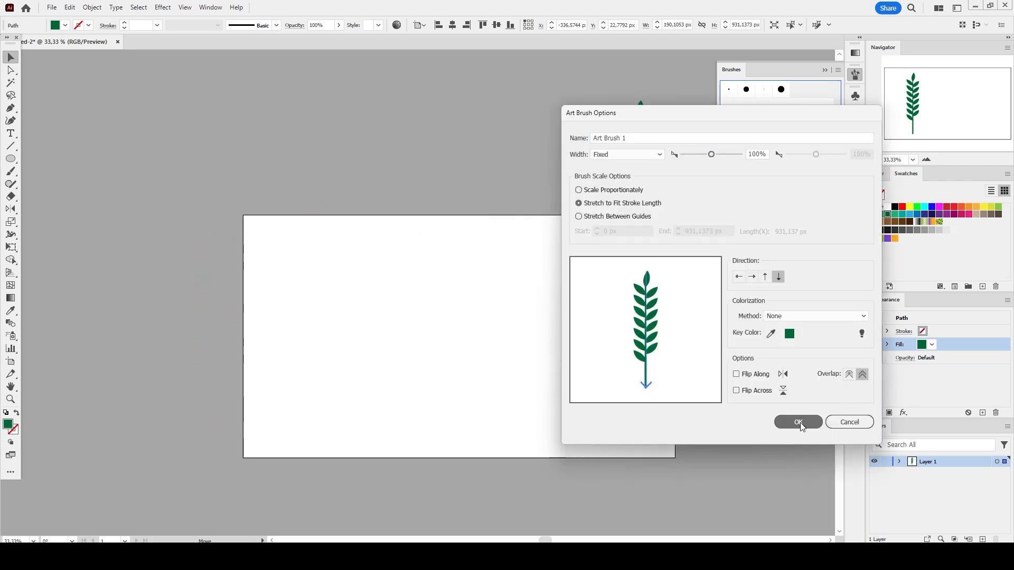
{"action": "left_click_drag", "start_coordinate": [179, 285], "coordinate": [113, 285]}
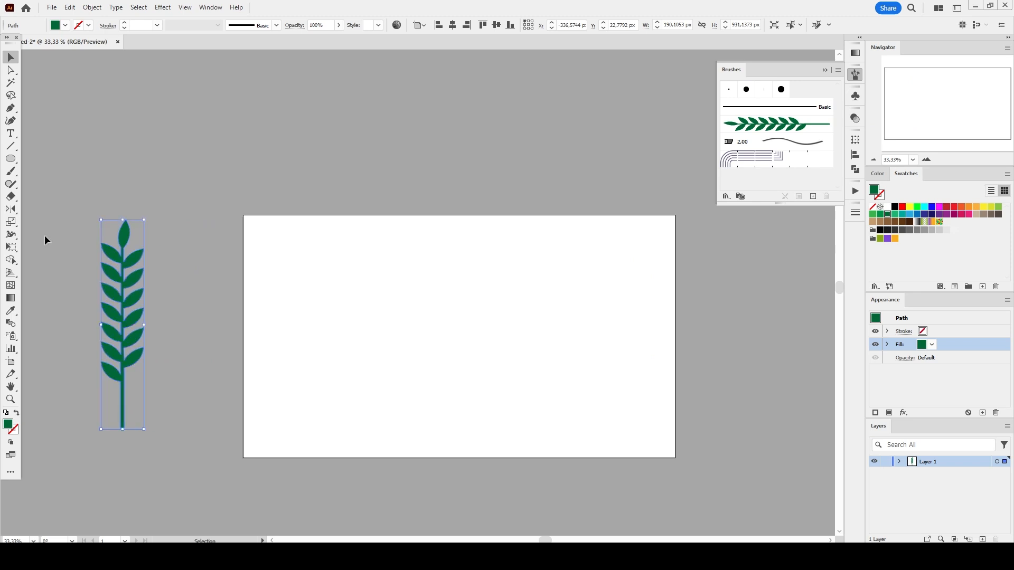
- Draw a circle about 911 px wide and give it a green 10 pt stroke with no fill
{"action": "left_click", "coordinate": [12, 160]}
{"action": "left_click_drag", "start_coordinate": [435, 332], "coordinate": [538, 435]}
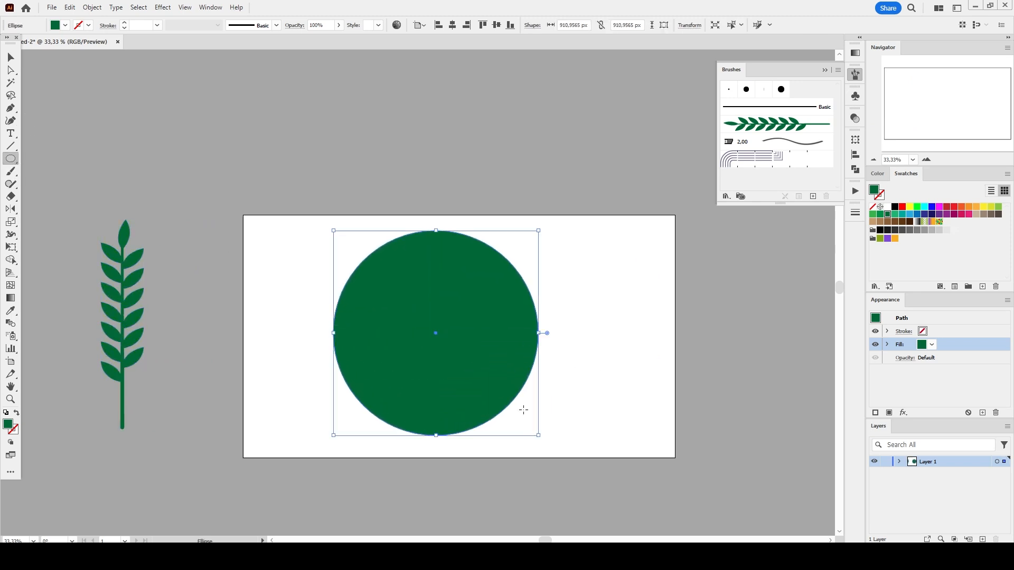
{"action": "left_click", "coordinate": [942, 333]}
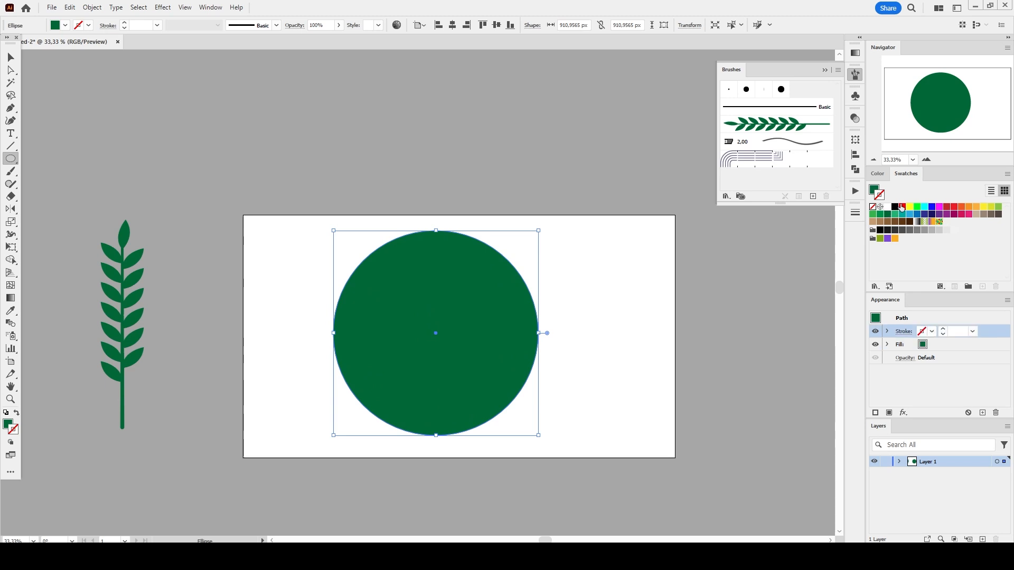
{"action": "left_click", "coordinate": [888, 214]}
{"action": "left_click", "coordinate": [945, 345]}
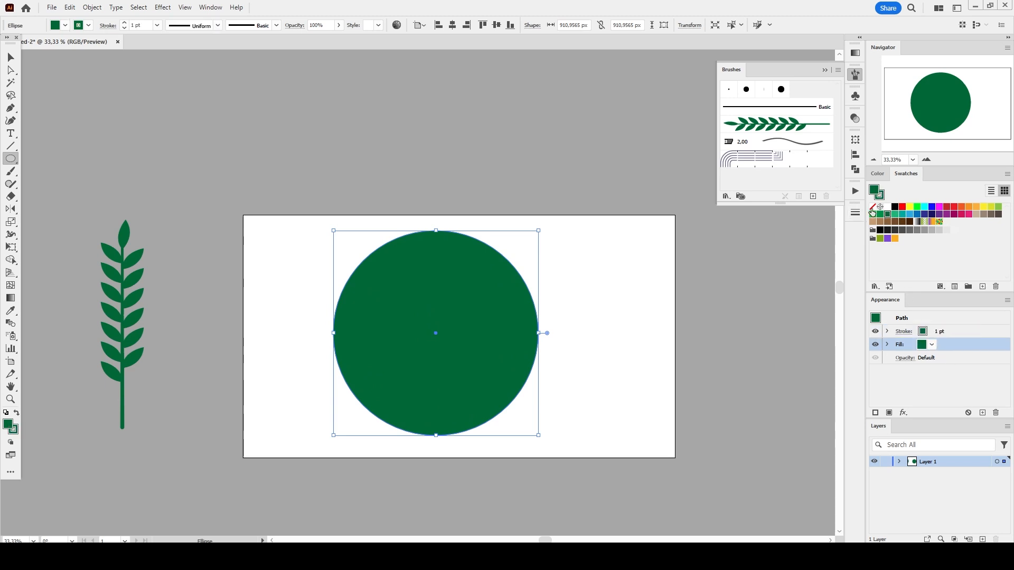
{"action": "left_click", "coordinate": [872, 207]}
{"action": "left_click", "coordinate": [959, 333]}
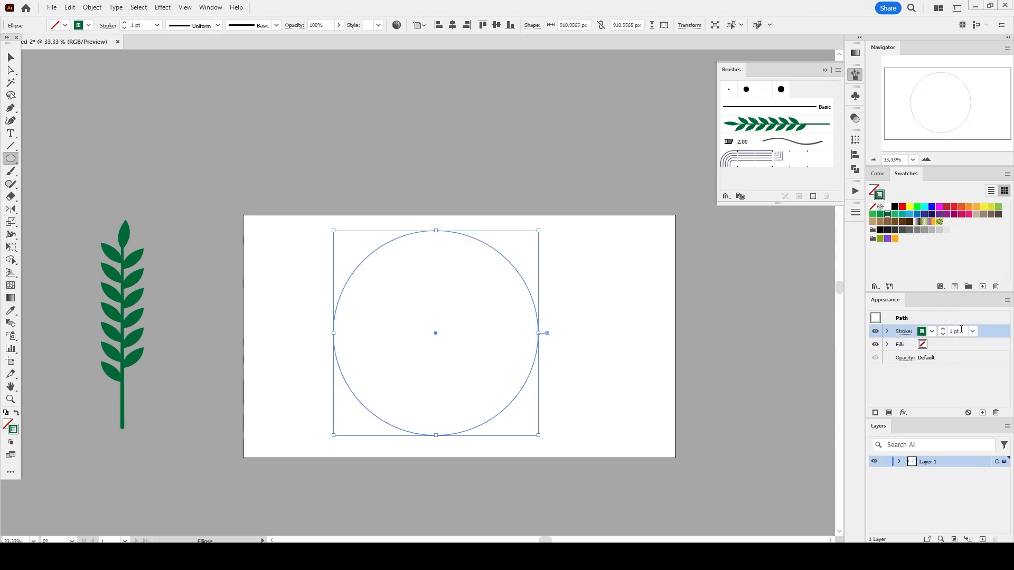
{"action": "type", "text": "10"}
{"action": "key", "text": "Return"}
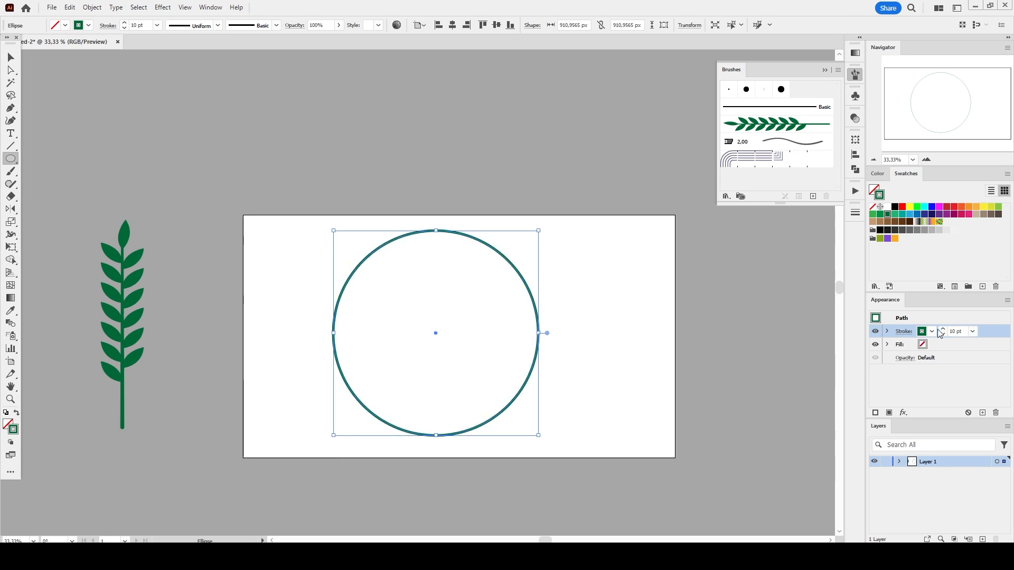
- Delete the circle's rightmost anchor to leave a left semicircular arc
{"action": "left_click", "coordinate": [11, 69]}
{"action": "left_click", "coordinate": [574, 312]}
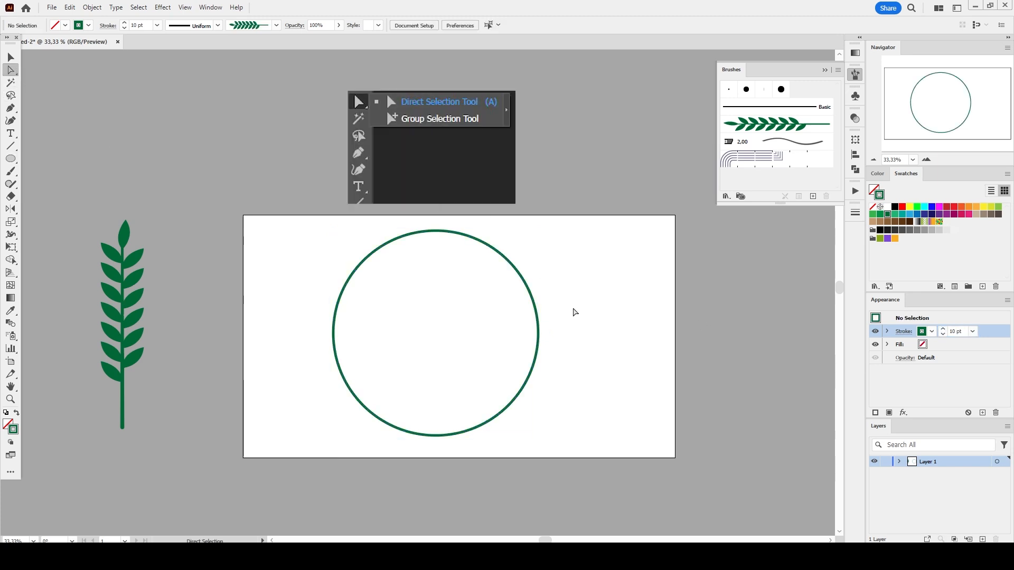
{"action": "left_click_drag", "start_coordinate": [565, 353], "coordinate": [516, 320]}
{"action": "key", "text": "Delete"}
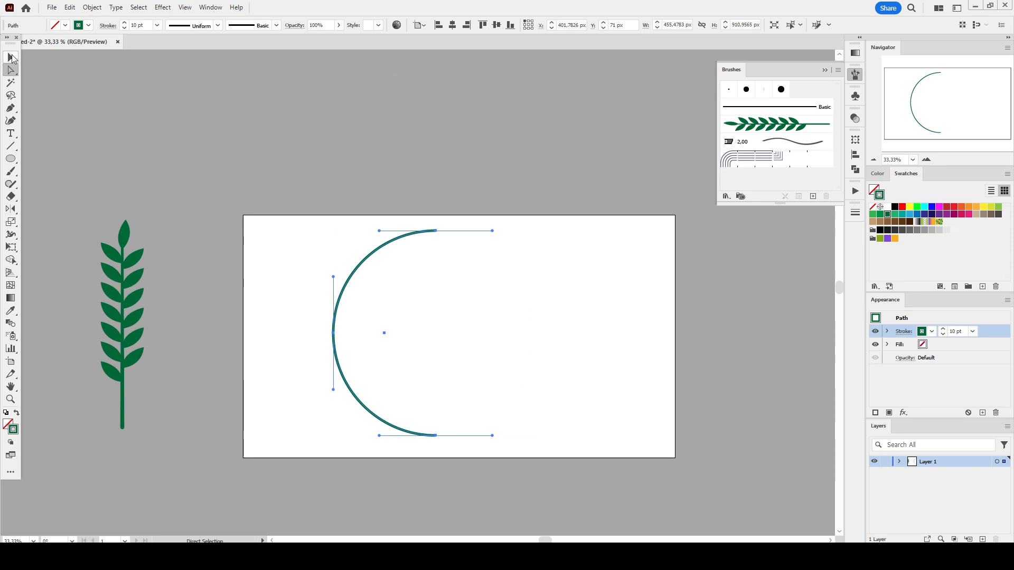
- Rotate the arc slightly clockwise and apply Art Brush 1 to it
{"action": "key", "text": "v"}
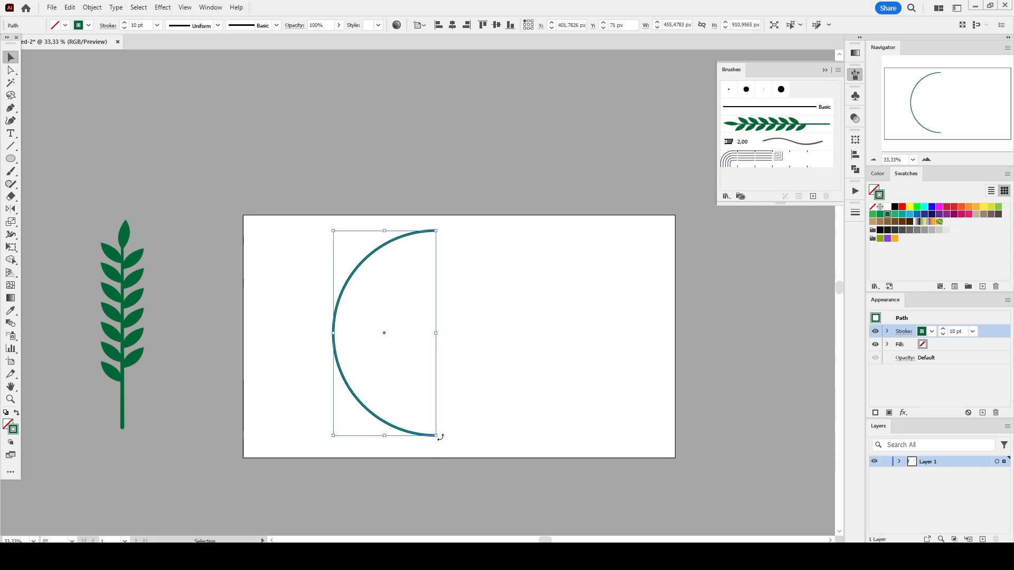
{"action": "left_click_drag", "start_coordinate": [440, 437], "coordinate": [464, 418]}
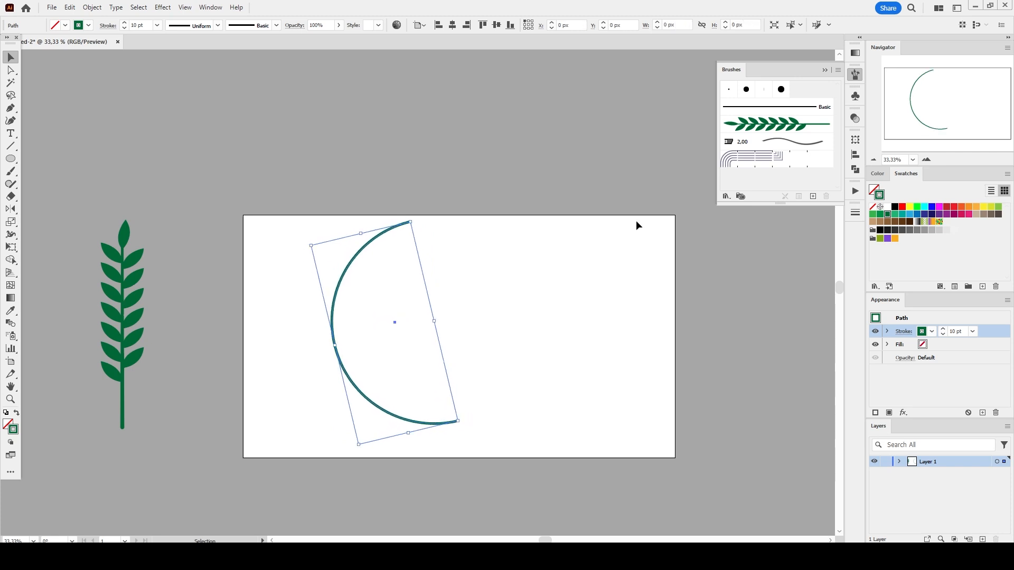
{"action": "left_click", "coordinate": [763, 127]}
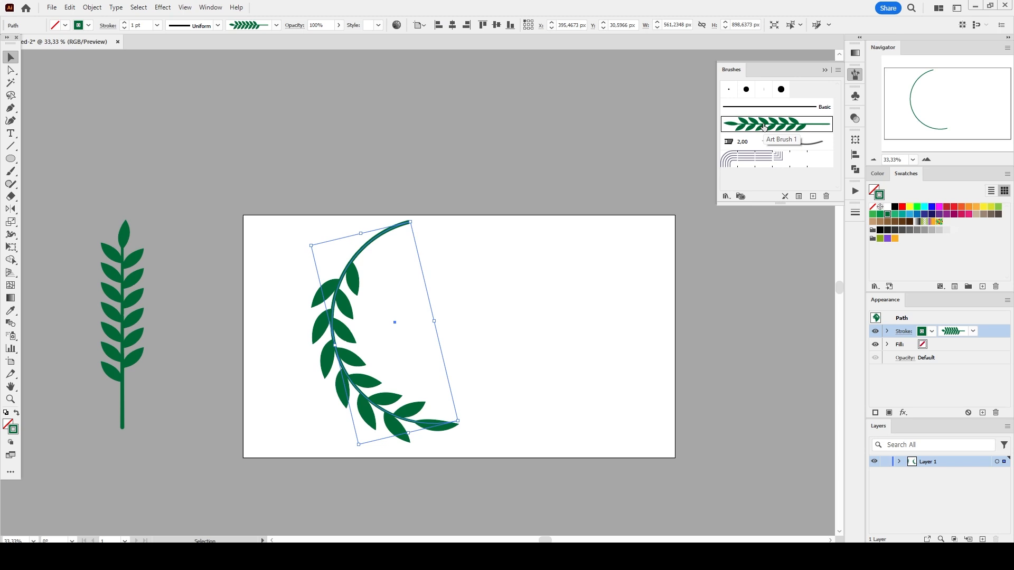
- Turn on Flip Along in the arc's brush stroke options so the leaves face outward
{"action": "left_click", "coordinate": [799, 196]}
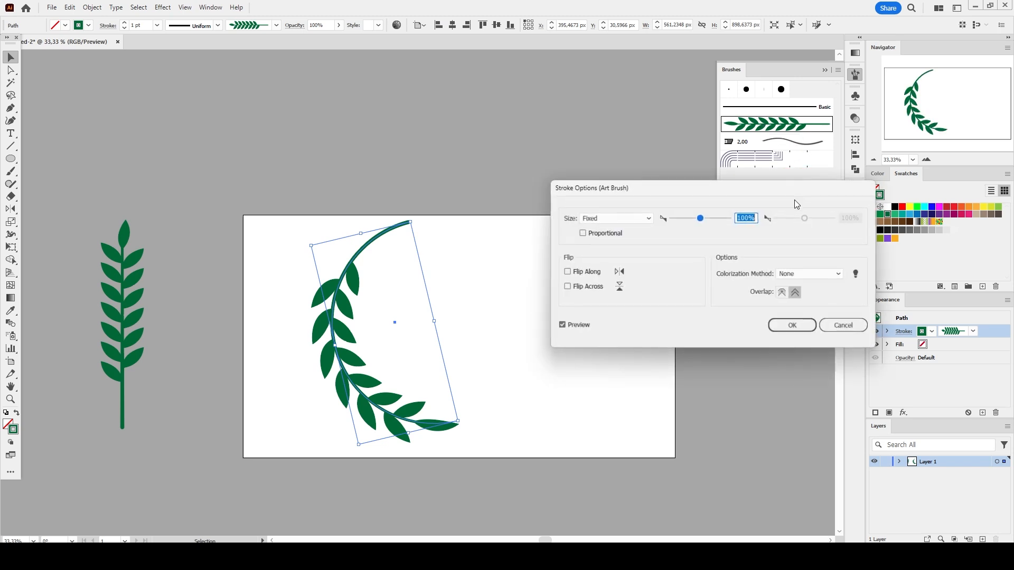
{"action": "left_click", "coordinate": [592, 272]}
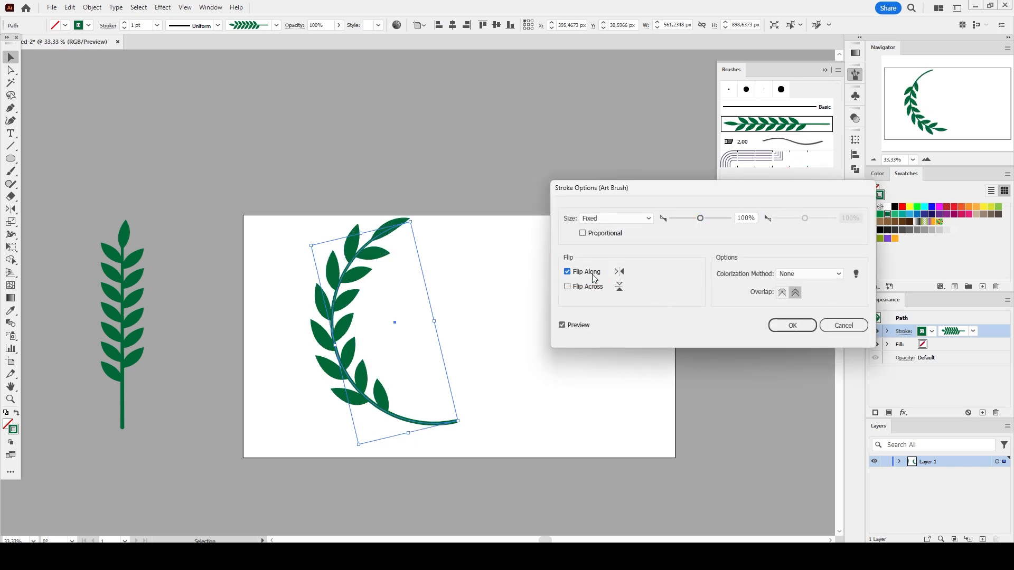
{"action": "left_click", "coordinate": [792, 325]}
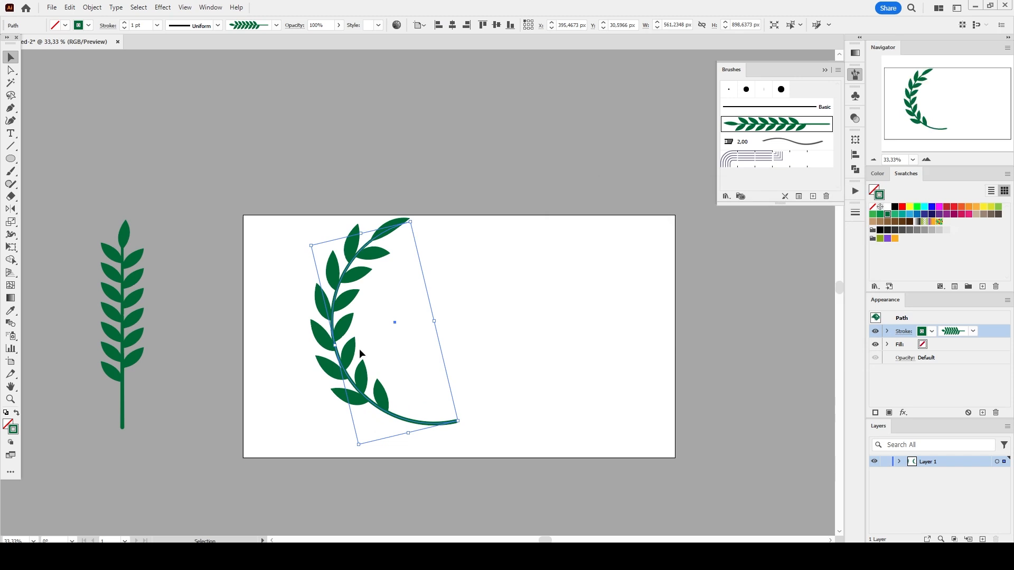
- Reflect a copy of the leafy arc horizontally and move the copy to the right of the original
{"action": "key", "text": "o"}
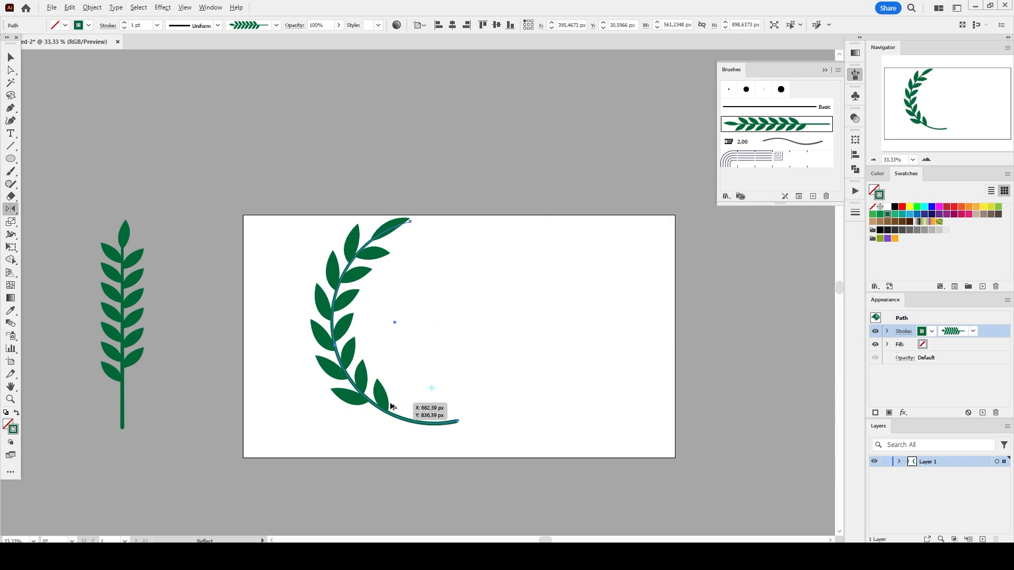
{"action": "left_click", "coordinate": [432, 388]}
{"action": "left_click_drag", "start_coordinate": [434, 389], "coordinate": [548, 396]}
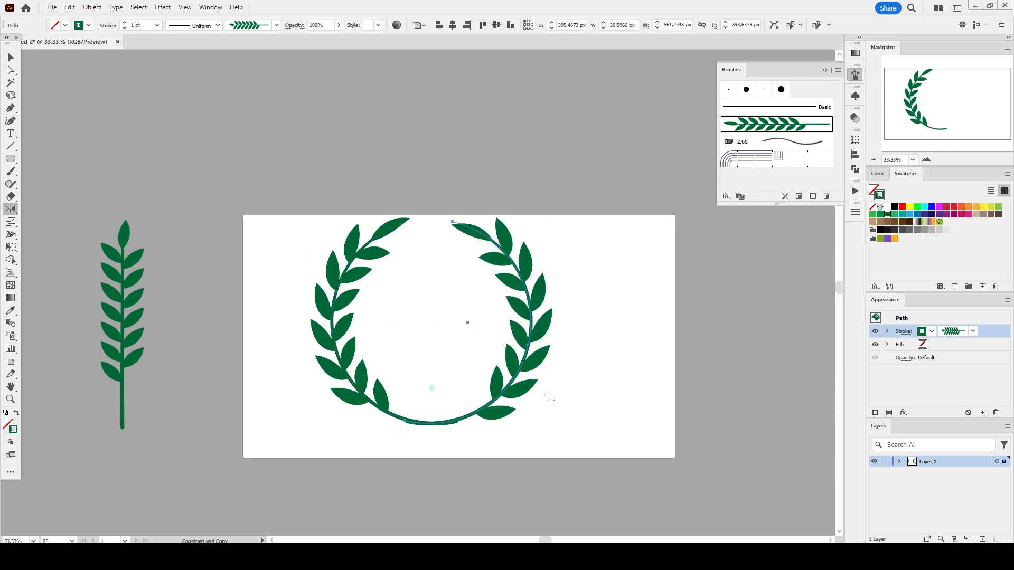
{"action": "key", "text": "v"}
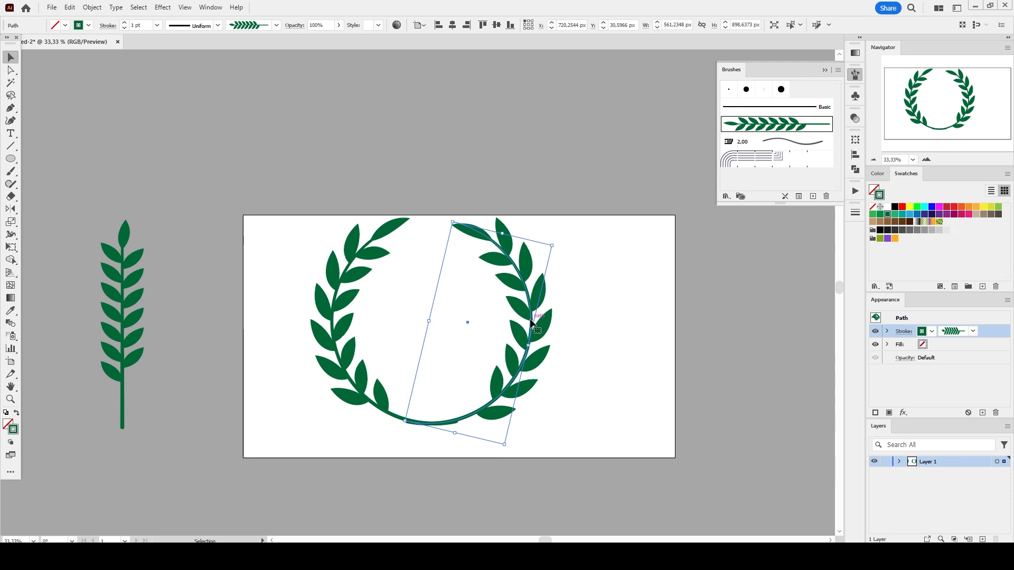
{"action": "left_click_drag", "start_coordinate": [535, 327], "coordinate": [640, 323]}
- Zoom in and reshape the left arc's lower end into an S-shaped curl by moving its end anchor and handles
{"action": "left_click", "coordinate": [11, 398]}
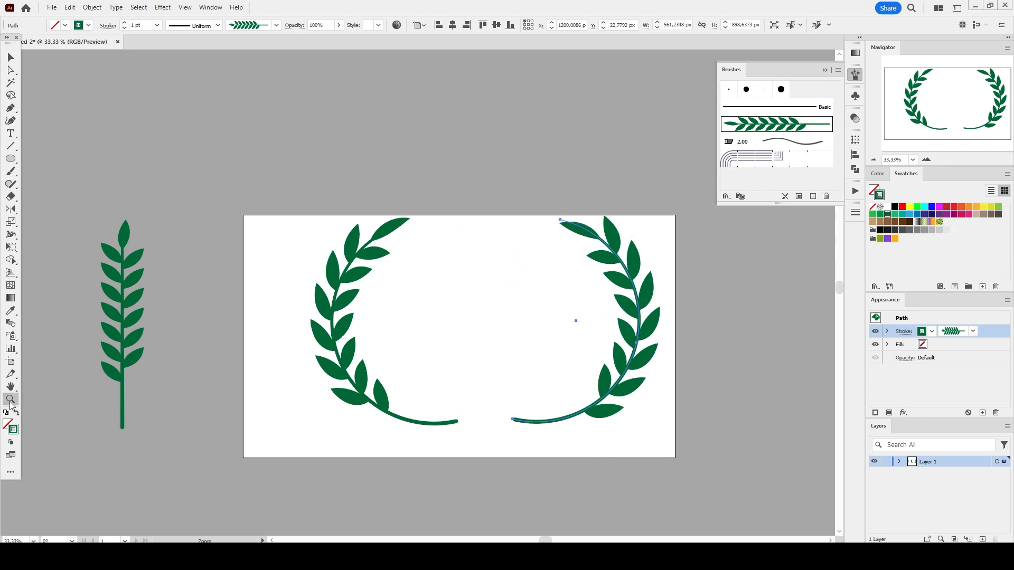
{"action": "left_click", "coordinate": [437, 390]}
{"action": "left_click", "coordinate": [419, 299]}
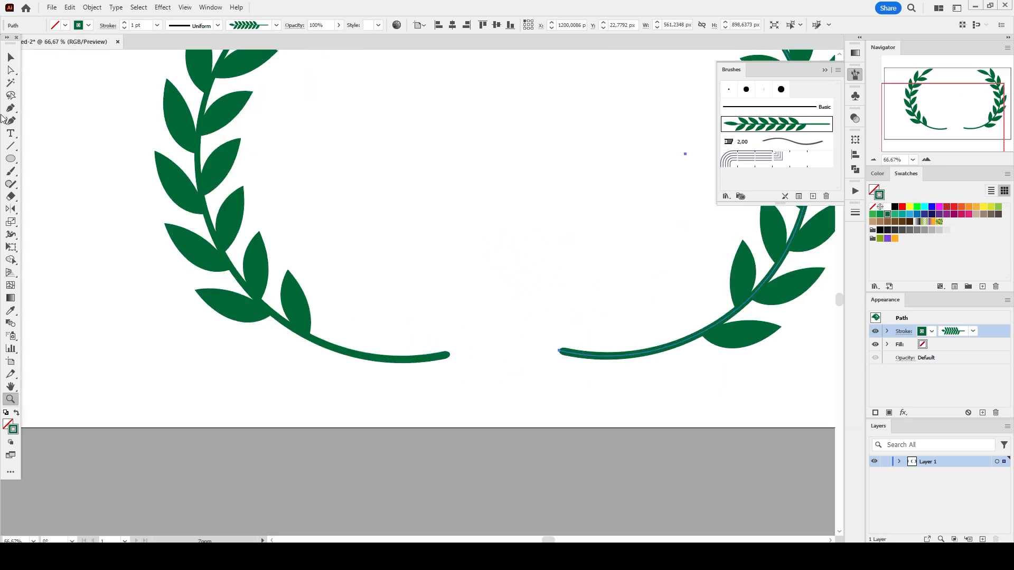
{"action": "key", "text": "v"}
{"action": "left_click", "coordinate": [395, 362]}
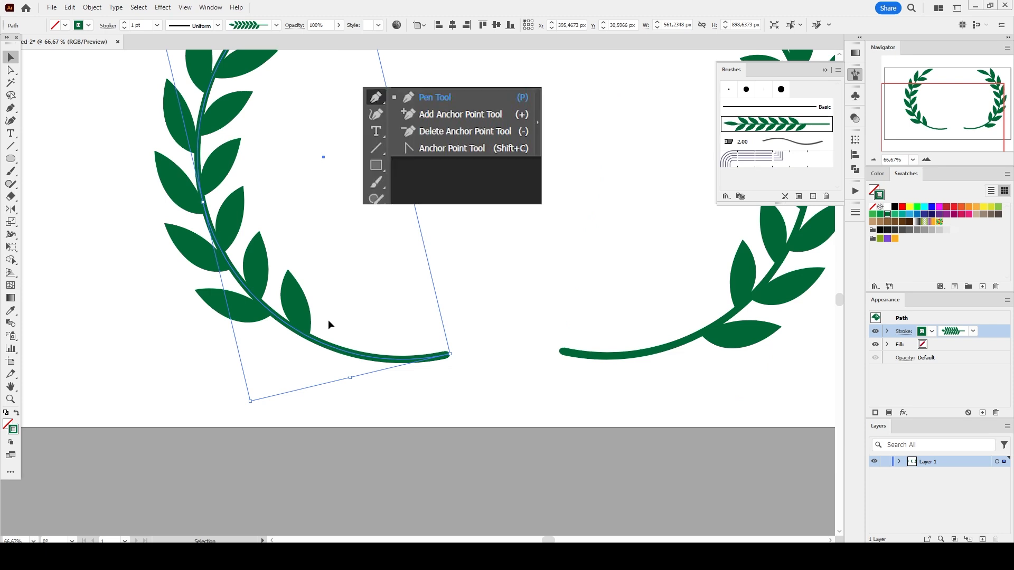
{"action": "key", "text": "p"}
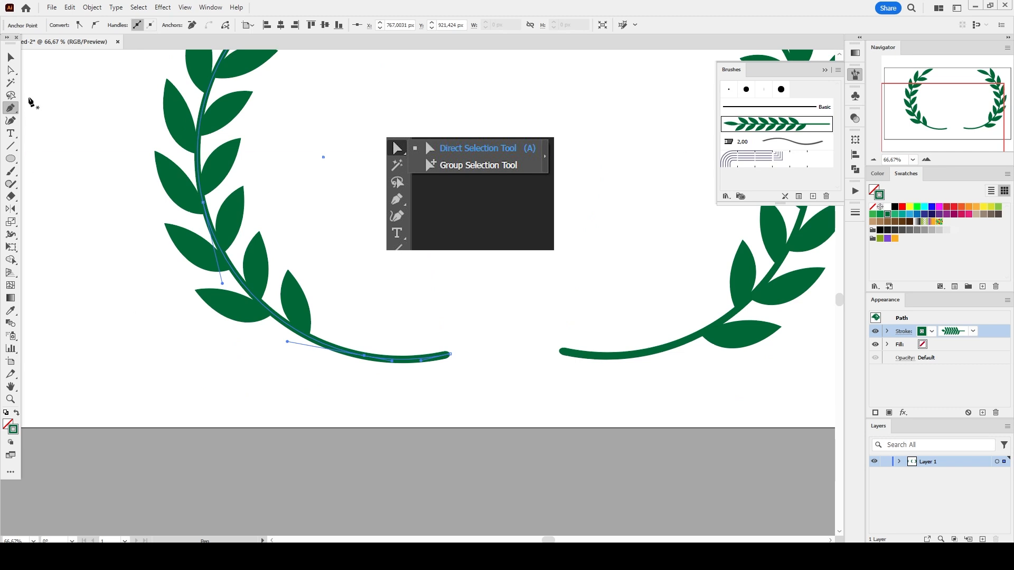
{"action": "left_click", "coordinate": [11, 70]}
{"action": "left_click", "coordinate": [444, 357]}
{"action": "left_click_drag", "start_coordinate": [443, 357], "coordinate": [380, 397]}
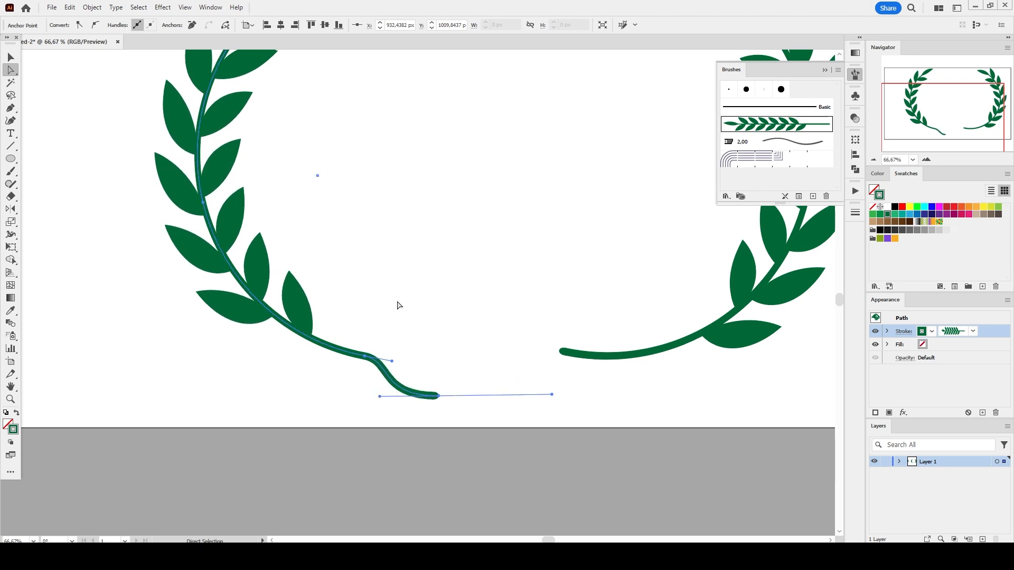
{"action": "scroll", "coordinate": [403, 306], "scroll_direction": "up", "scroll_amount": 3}
{"action": "scroll", "coordinate": [457, 434], "scroll_direction": "down", "scroll_amount": 3}
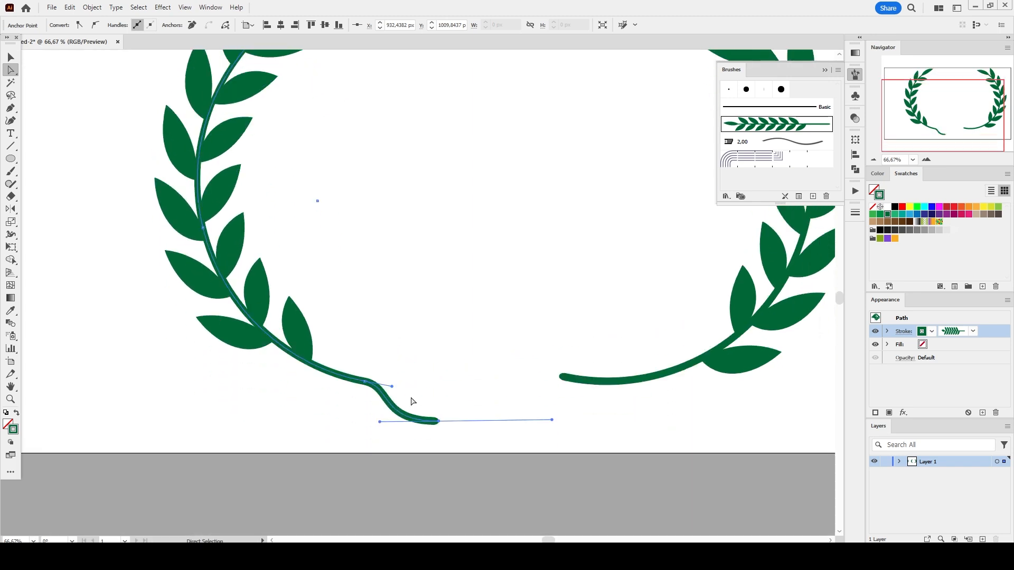
{"action": "left_click_drag", "start_coordinate": [438, 422], "coordinate": [454, 424]}
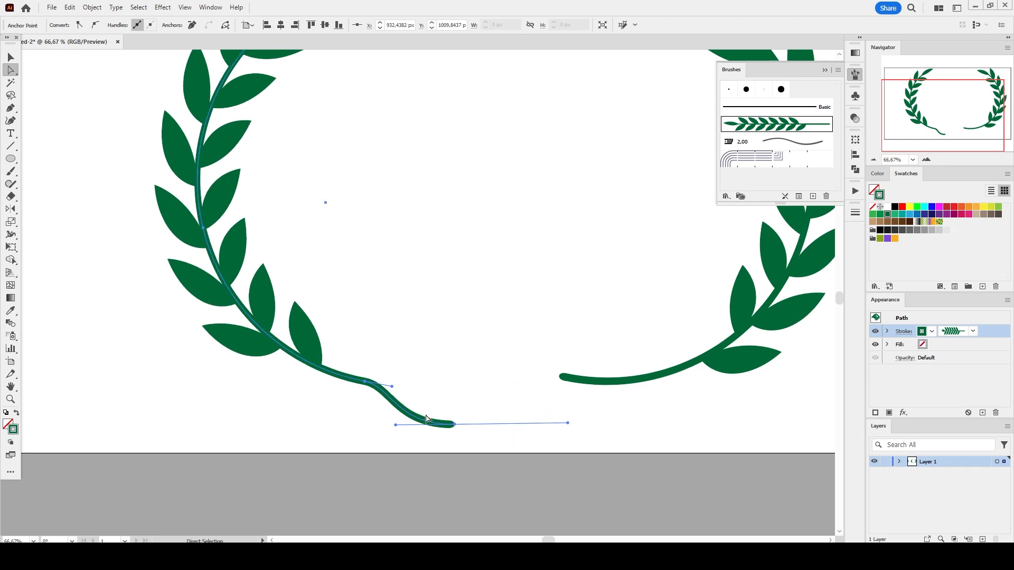
{"action": "left_click_drag", "start_coordinate": [367, 385], "coordinate": [367, 385]}
{"action": "left_click_drag", "start_coordinate": [383, 391], "coordinate": [378, 388]}
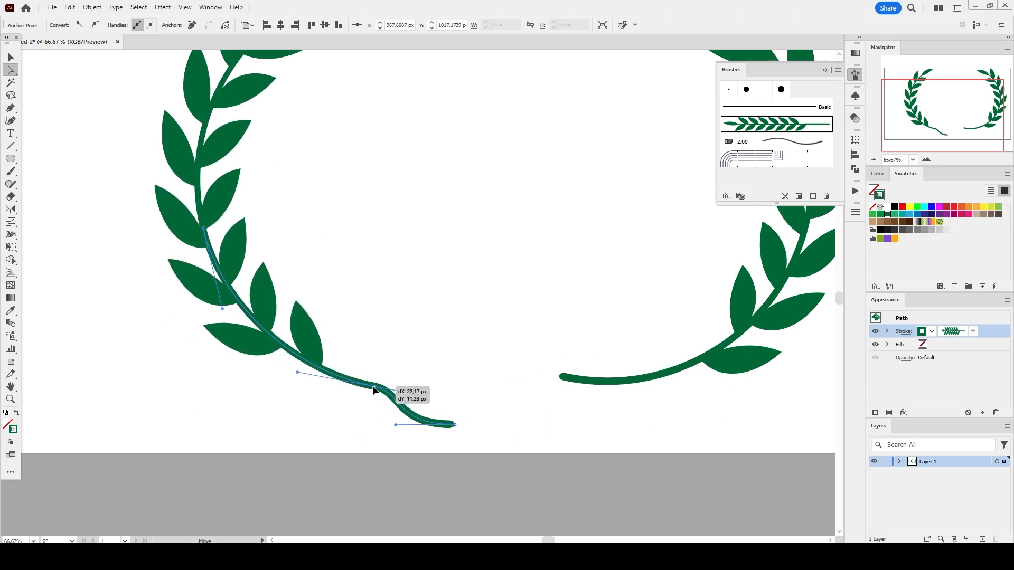
{"action": "left_click", "coordinate": [441, 358]}
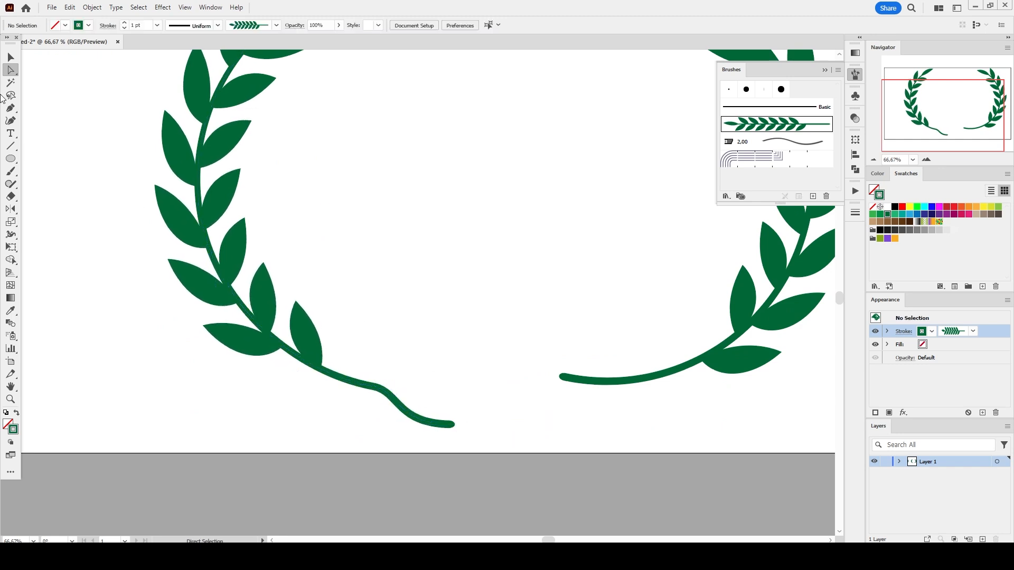
- Delete the mirrored right arc and zoom back out
{"action": "left_click", "coordinate": [11, 57]}
{"action": "left_click", "coordinate": [686, 367]}
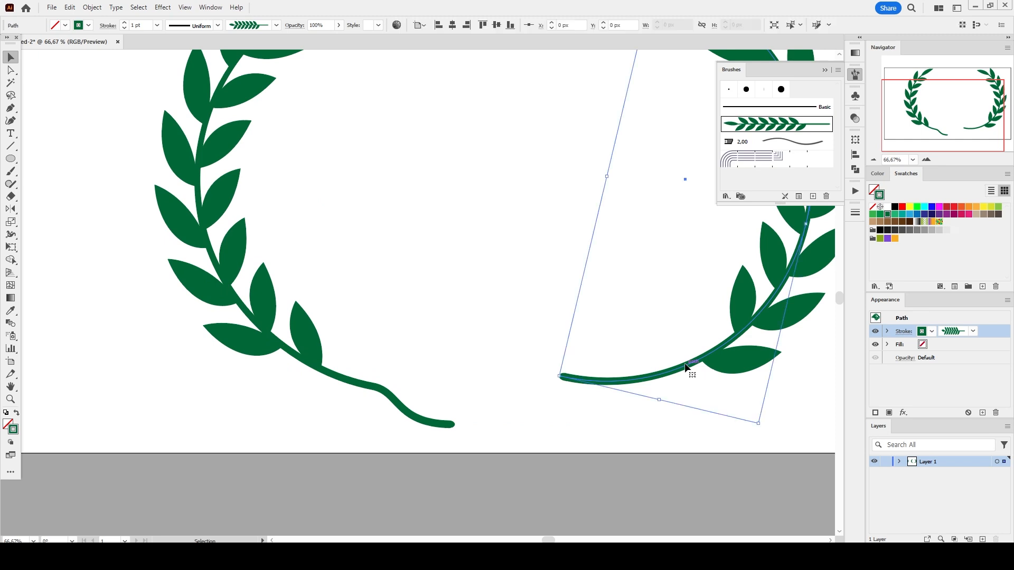
{"action": "key", "text": "Delete"}
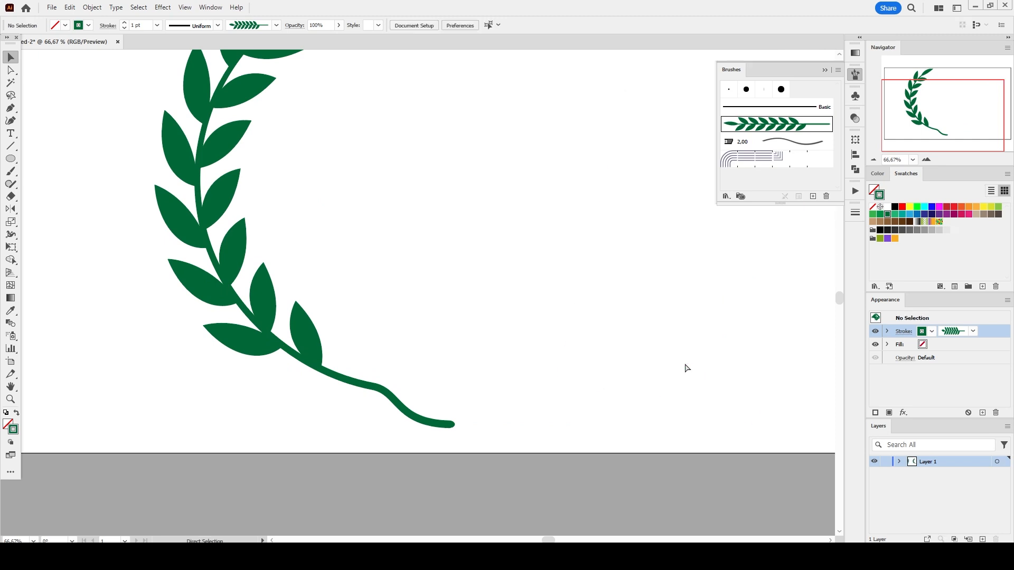
{"action": "key", "text": "ctrl+minus"}
{"action": "key", "text": "ctrl+minus"}
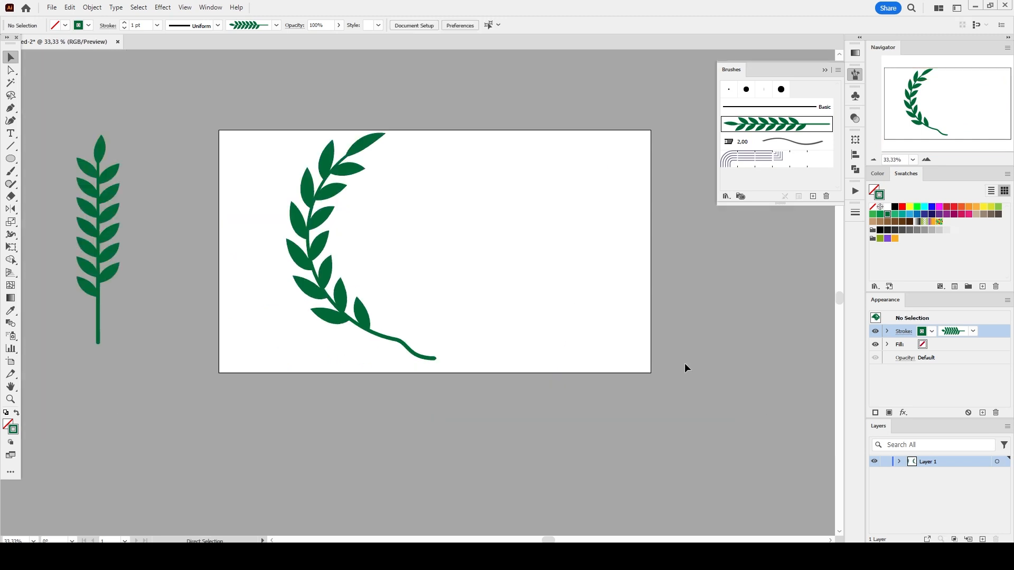
- Scale the left leafy arc down to about 403 × 694 px
{"action": "left_click", "coordinate": [288, 209]}
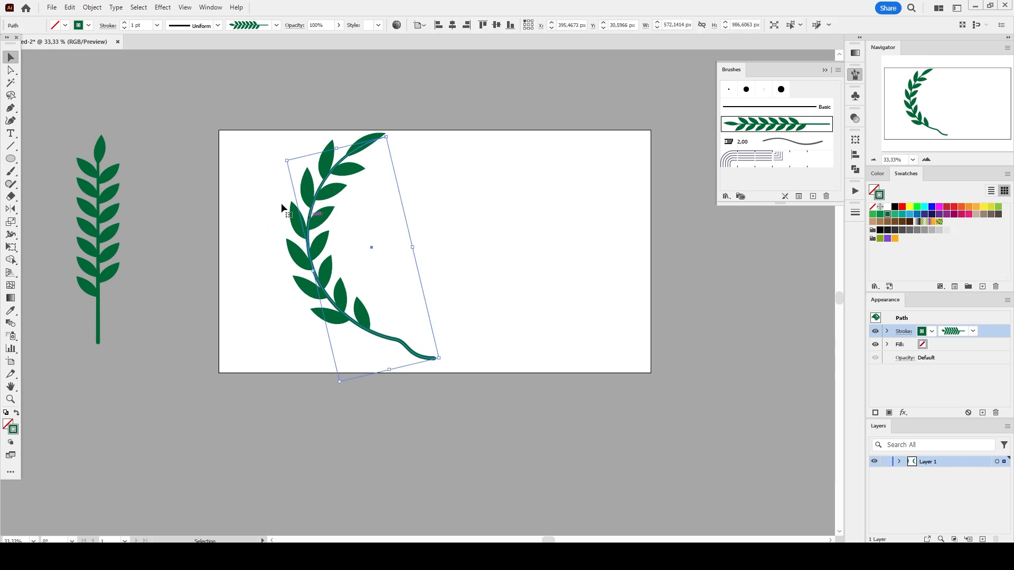
{"action": "left_click_drag", "start_coordinate": [379, 143], "coordinate": [374, 179]}
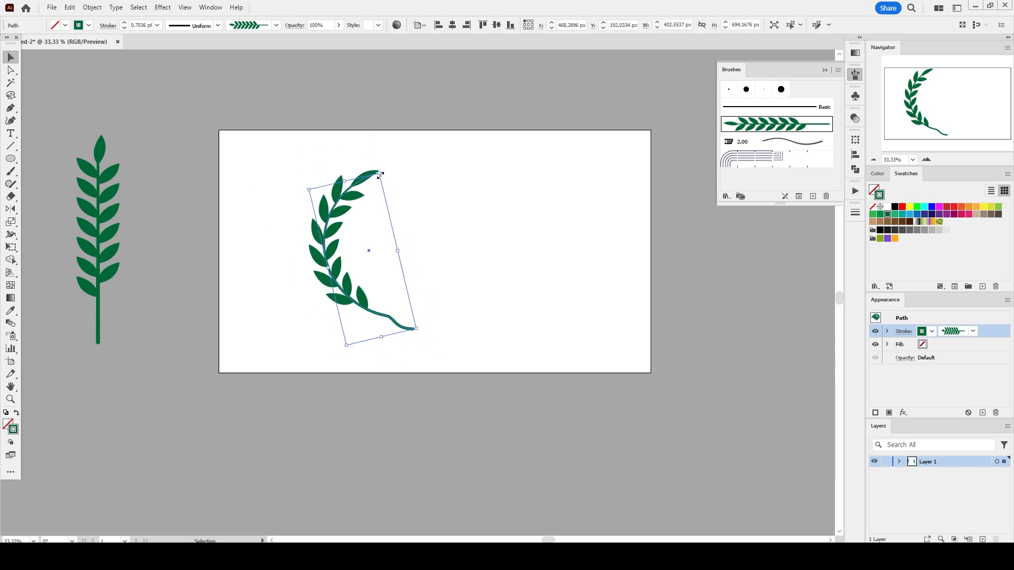
{"action": "left_click", "coordinate": [449, 288]}
{"action": "left_click", "coordinate": [326, 253]}
- Reflect a copy of the left arc horizontally to form the wreath's right half, meeting at the curled ends
{"action": "key", "text": "o"}
{"action": "left_click", "coordinate": [402, 174]}
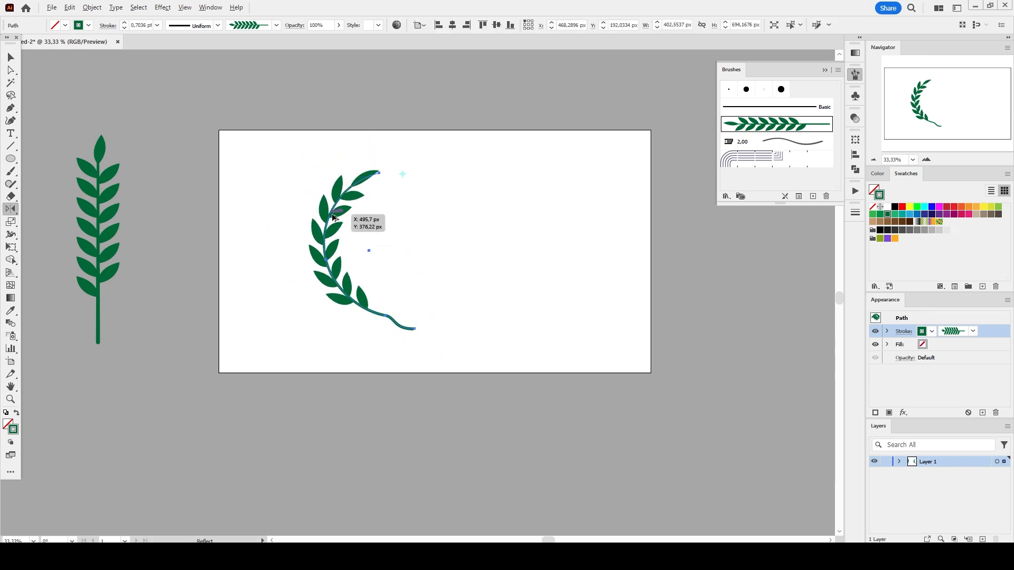
{"action": "left_click_drag", "start_coordinate": [333, 212], "coordinate": [505, 240]}
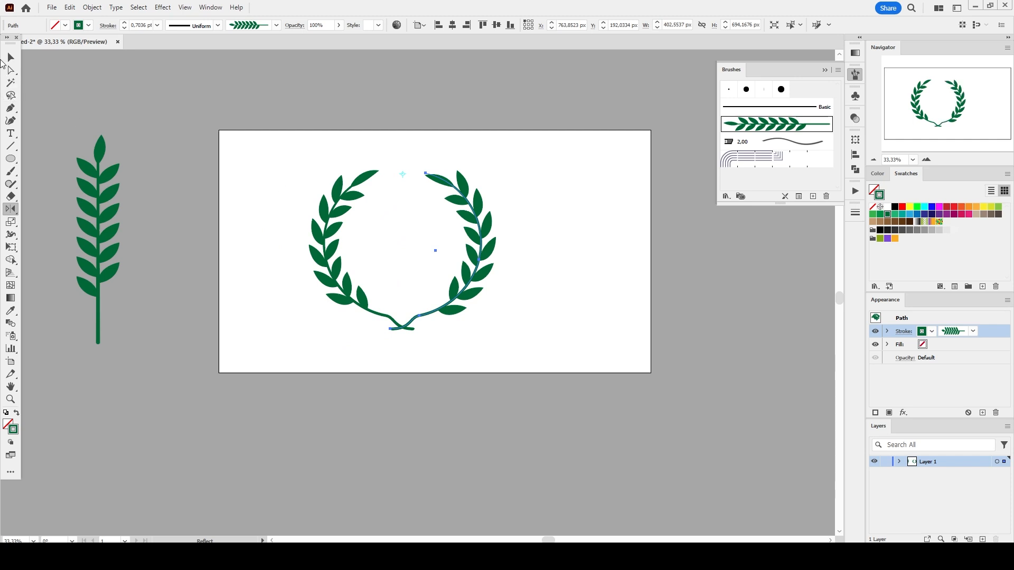
- Select both halves of the wreath together
{"action": "key", "text": "v"}
{"action": "left_click", "coordinate": [188, 245]}
{"action": "left_click_drag", "start_coordinate": [259, 141], "coordinate": [595, 379]}
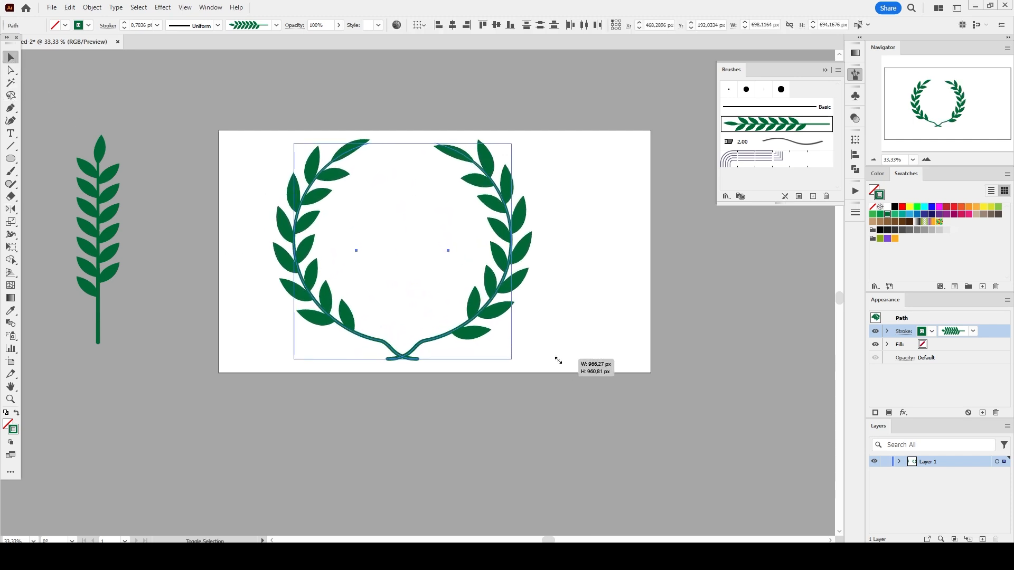